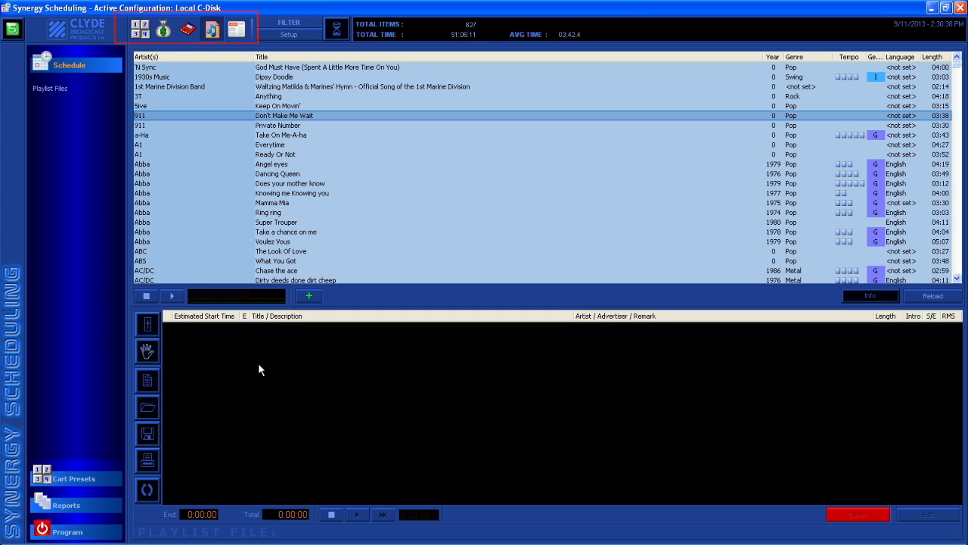
- Look through the advertisement, jingle and music categories, and view the advanced music library filter options
click(142, 29)
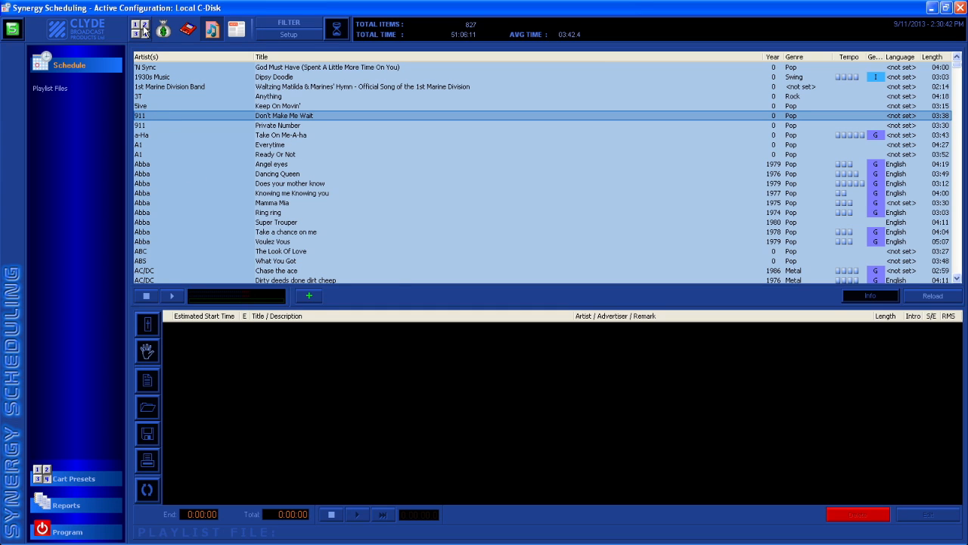
click(163, 31)
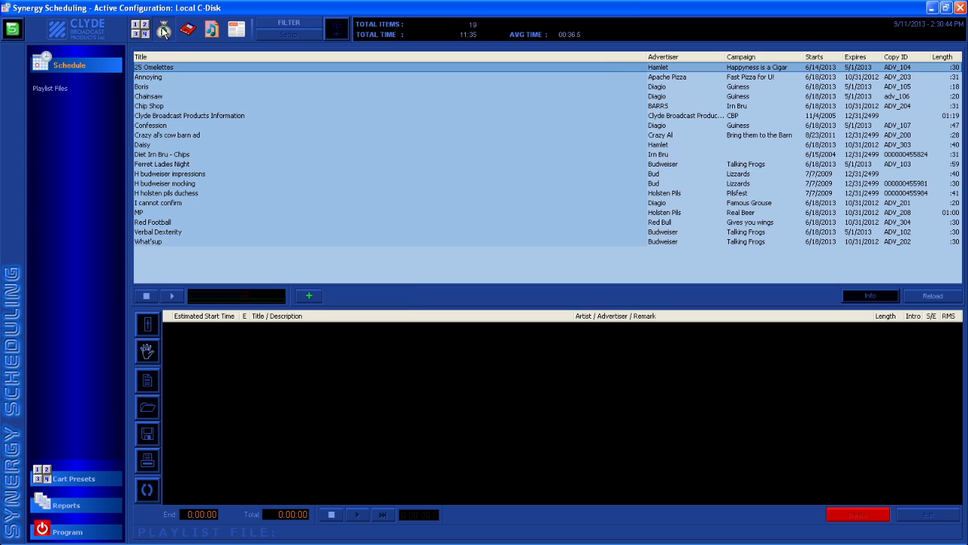
click(188, 31)
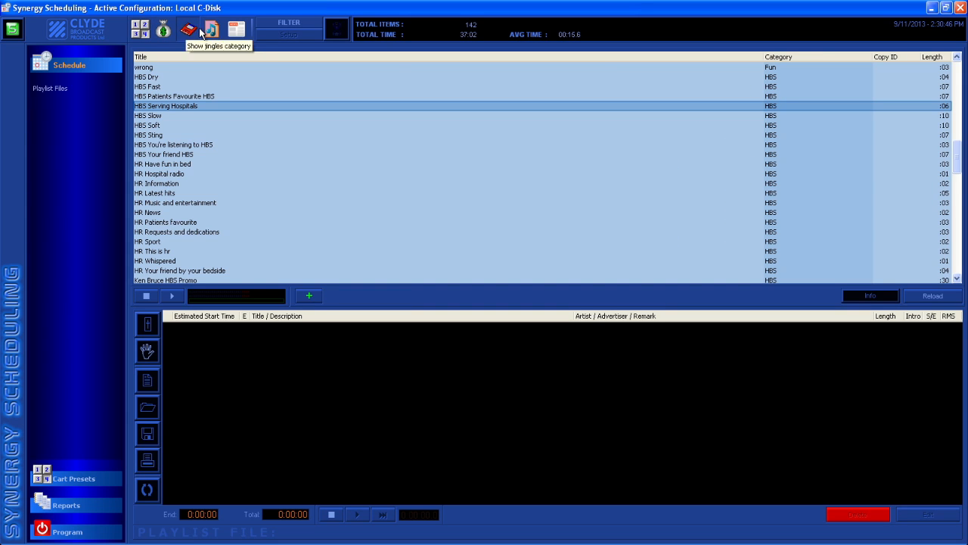
click(214, 29)
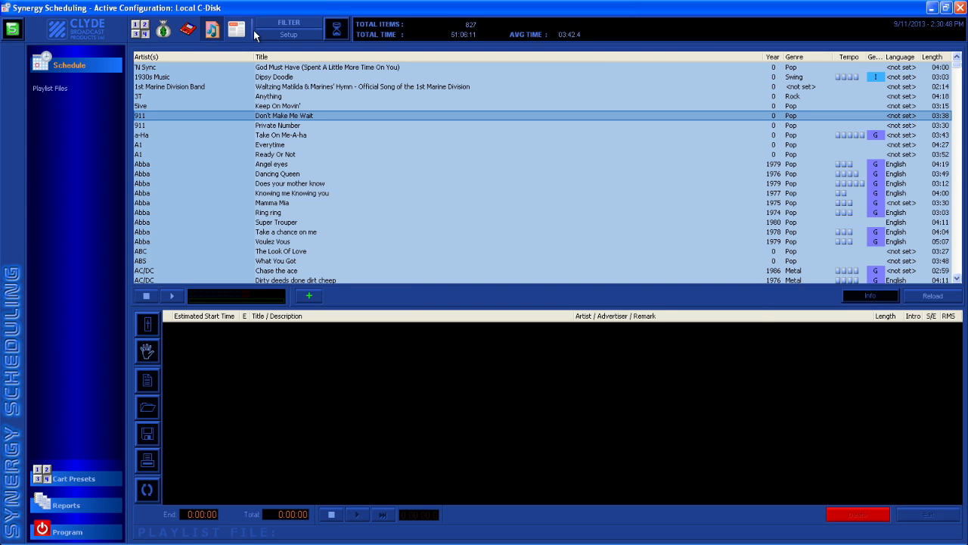
click(286, 35)
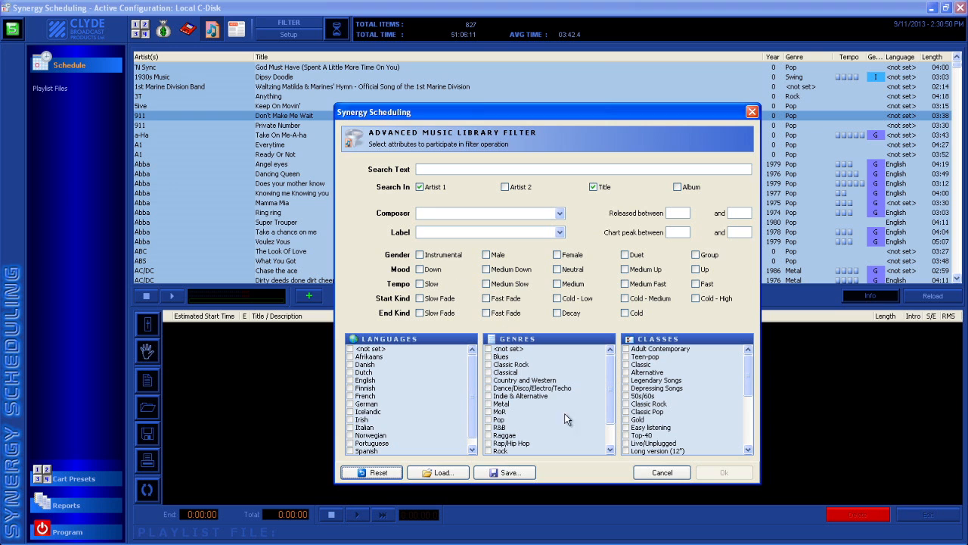
click(643, 472)
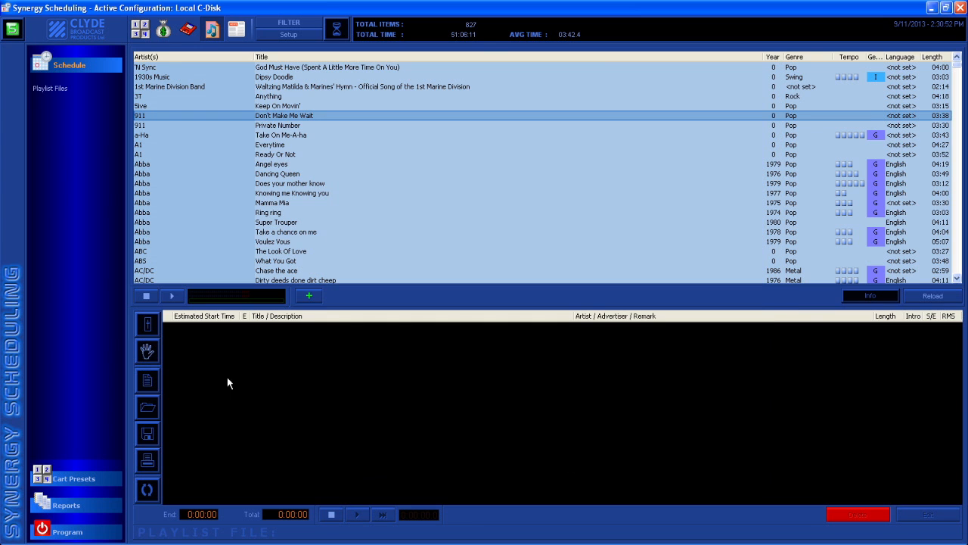
- Preview the song "Don't Make Me Wait" briefly, and look at the news and jingles categories
click(173, 297)
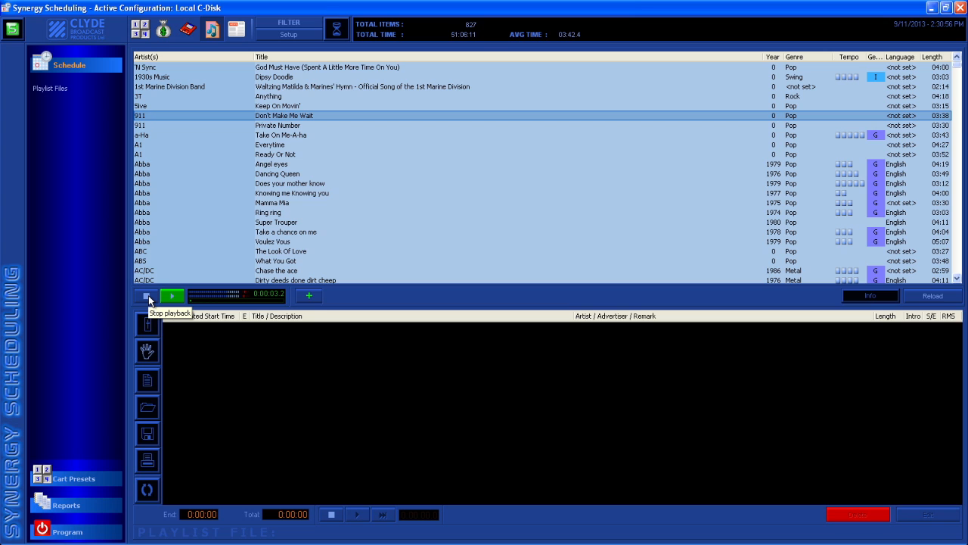
click(148, 295)
click(237, 29)
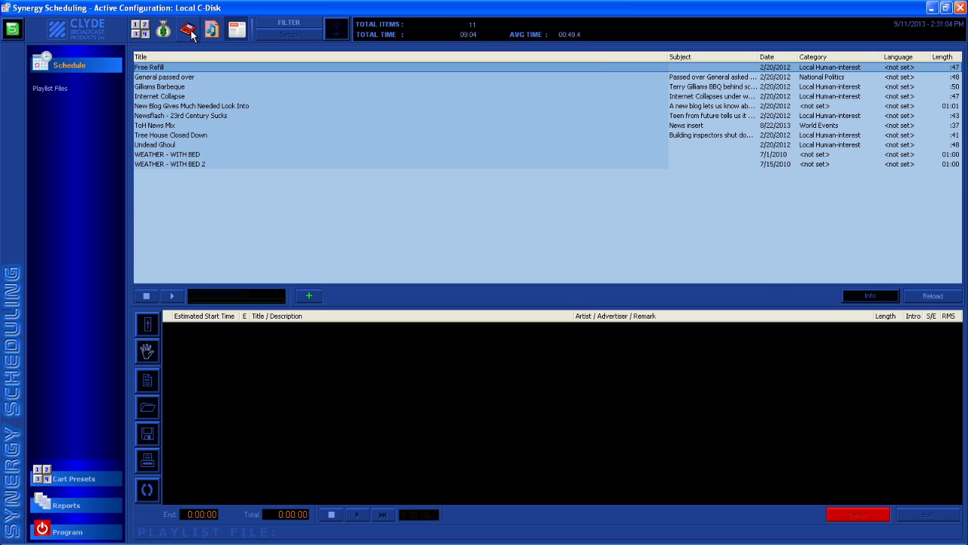
click(189, 30)
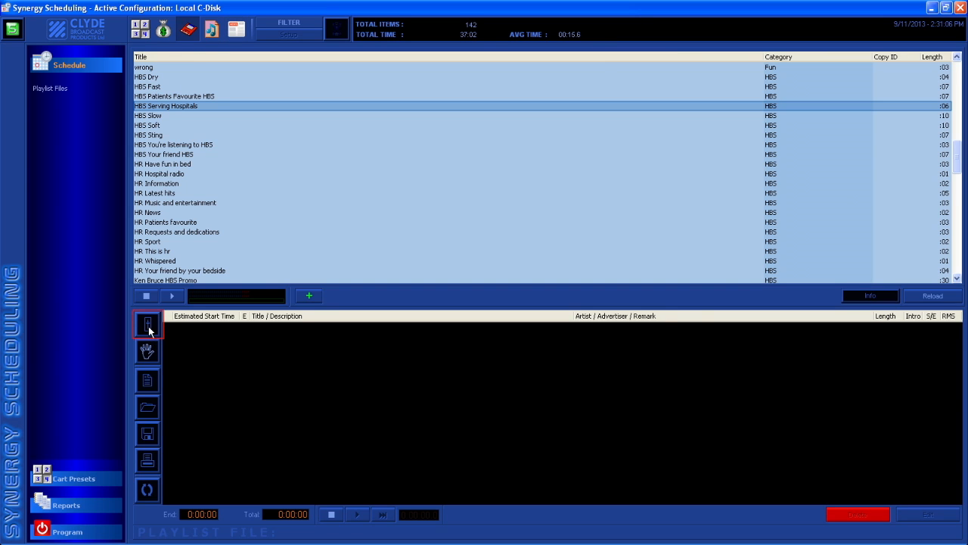
- Open the playlist properties, name the programme "Breakfast with" plus the presenter's surname, and enter the host's name
click(148, 324)
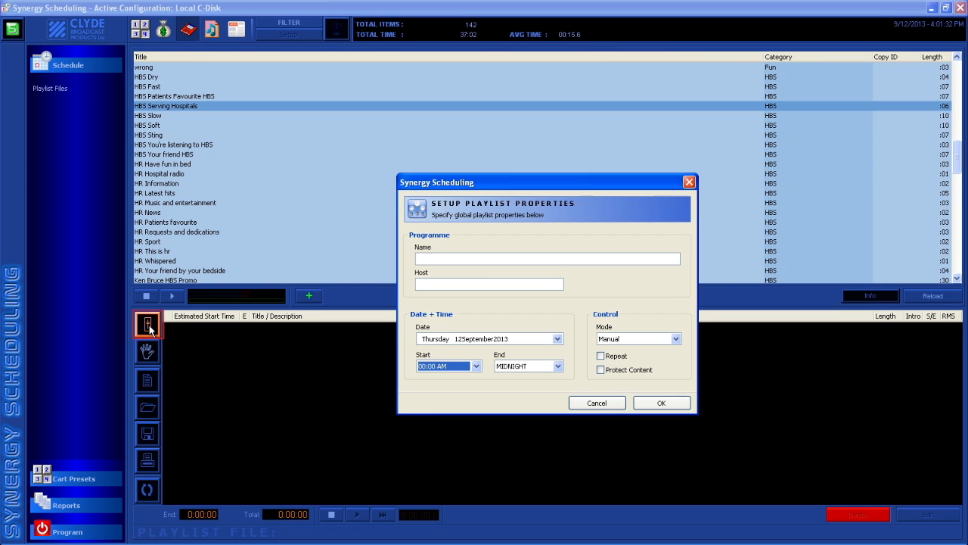
click(425, 258)
text(B)
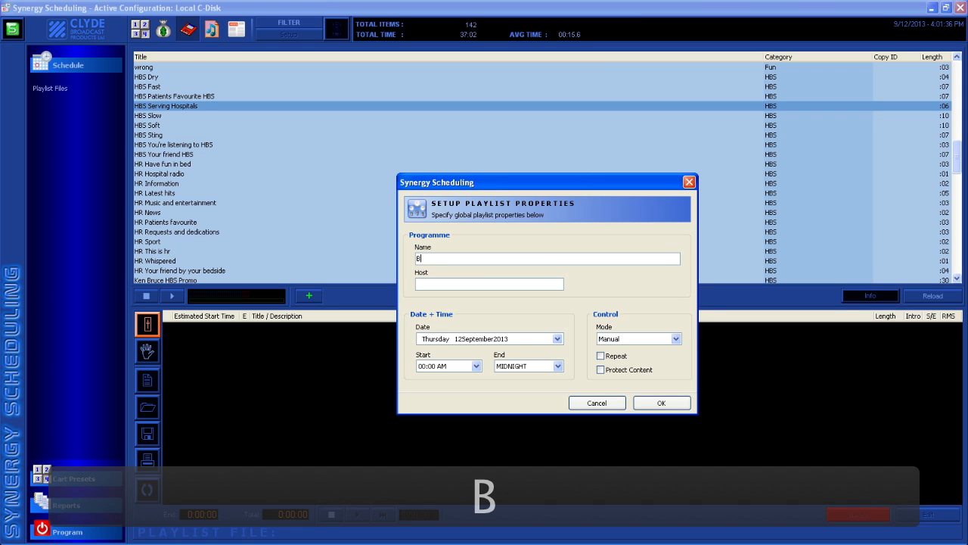
text(reakfa)
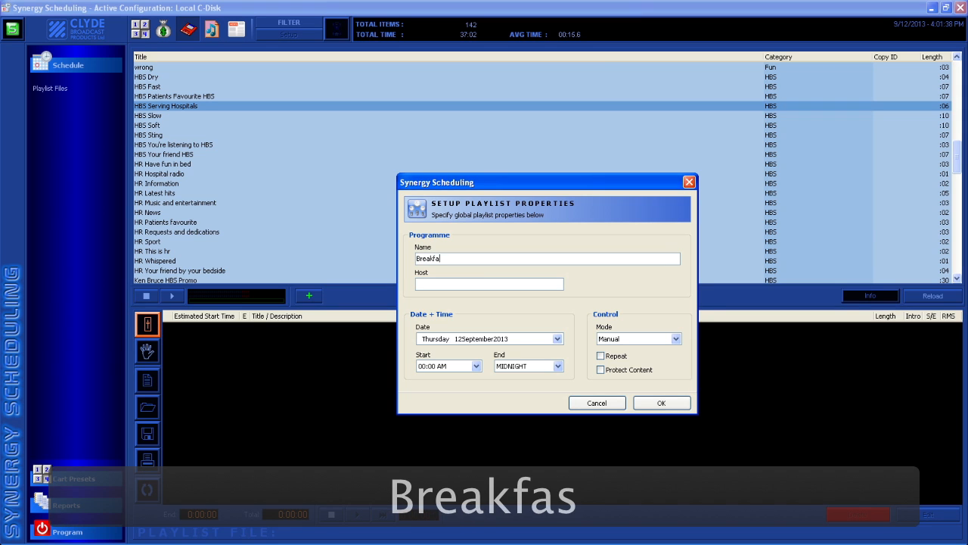
text(st wit)
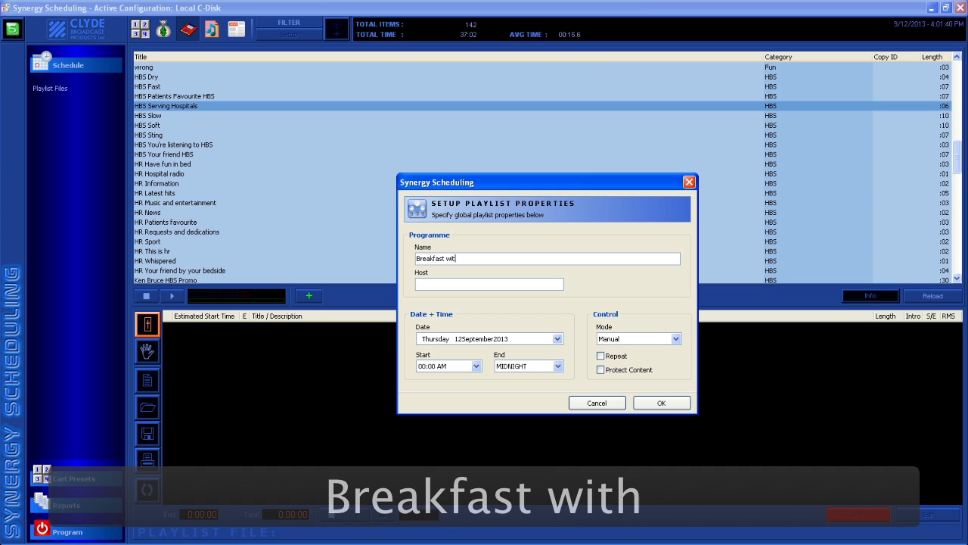
text(h B)
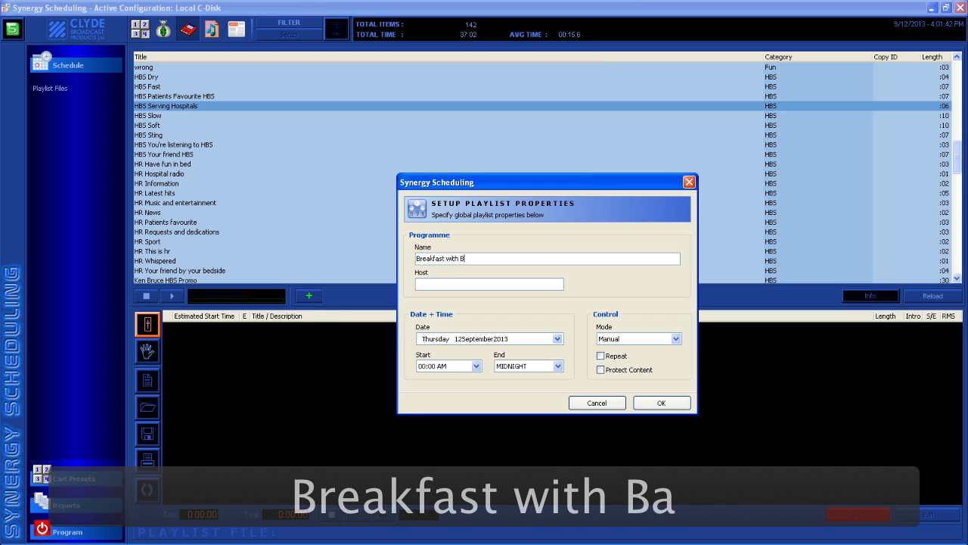
text(annerman)
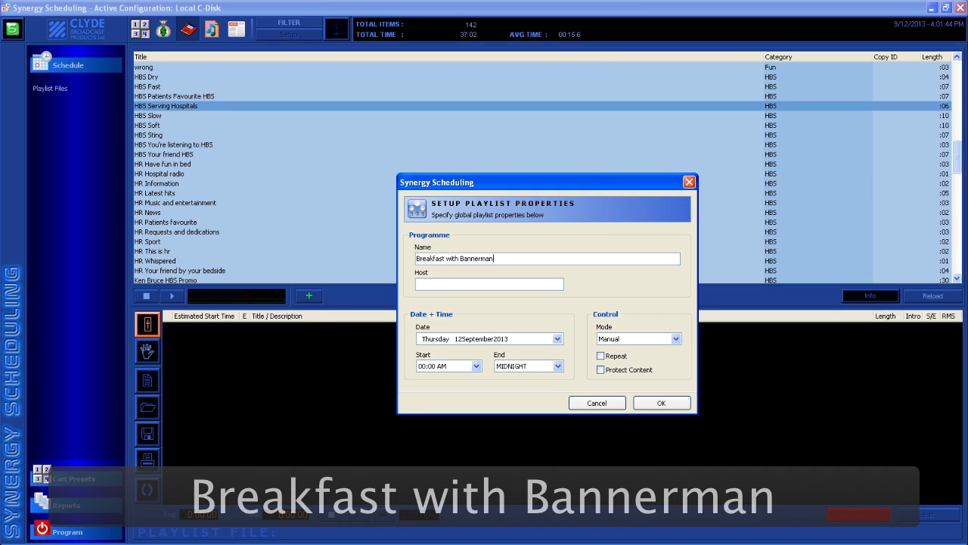
key(Tab)
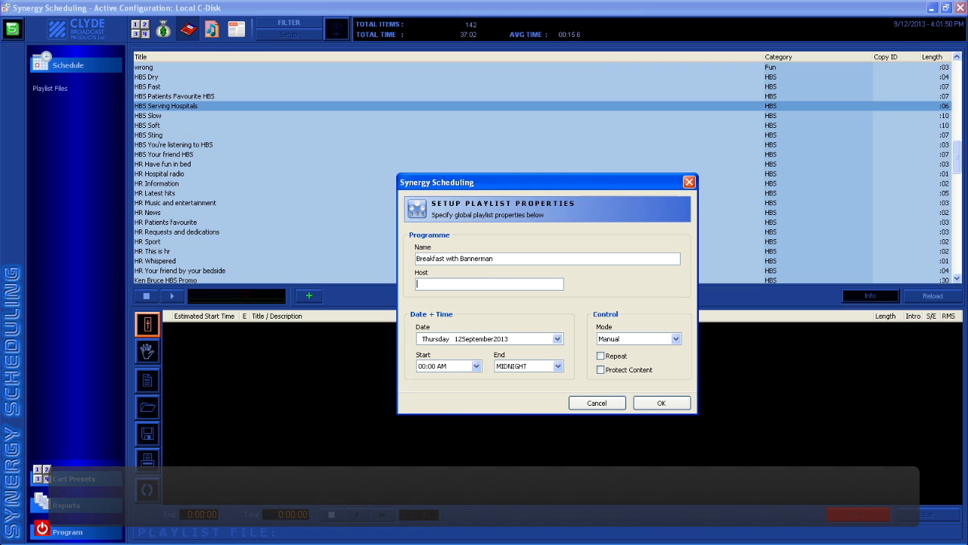
text(Dave The Ra)
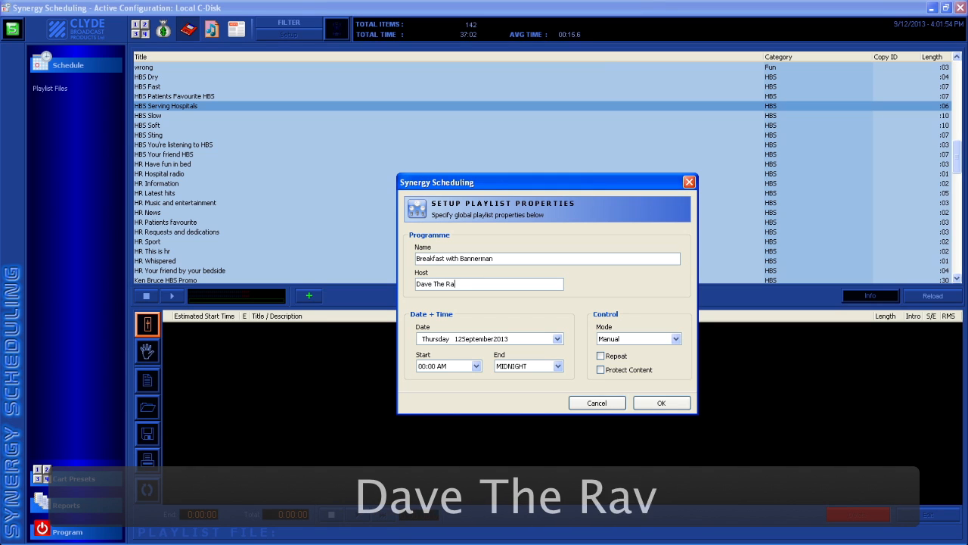
text(ve)
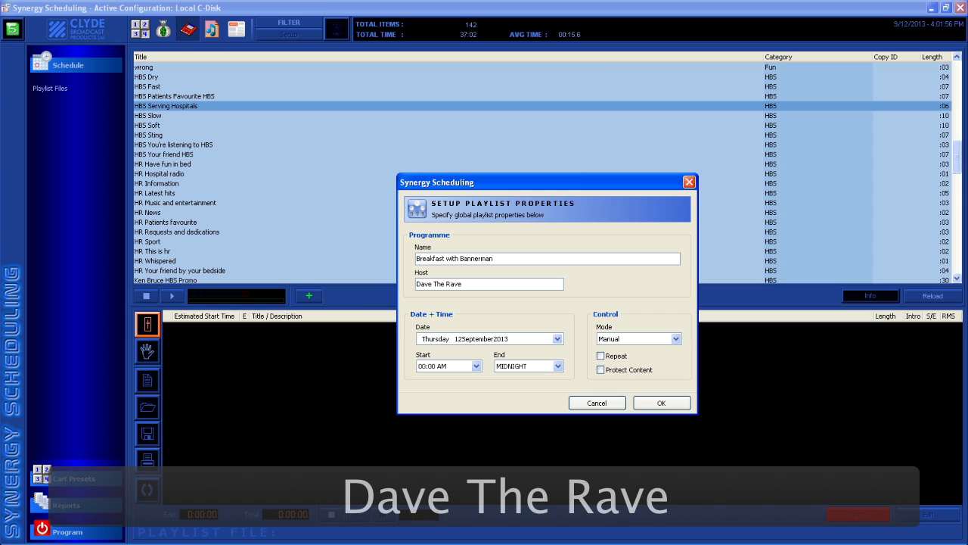
key(Tab)
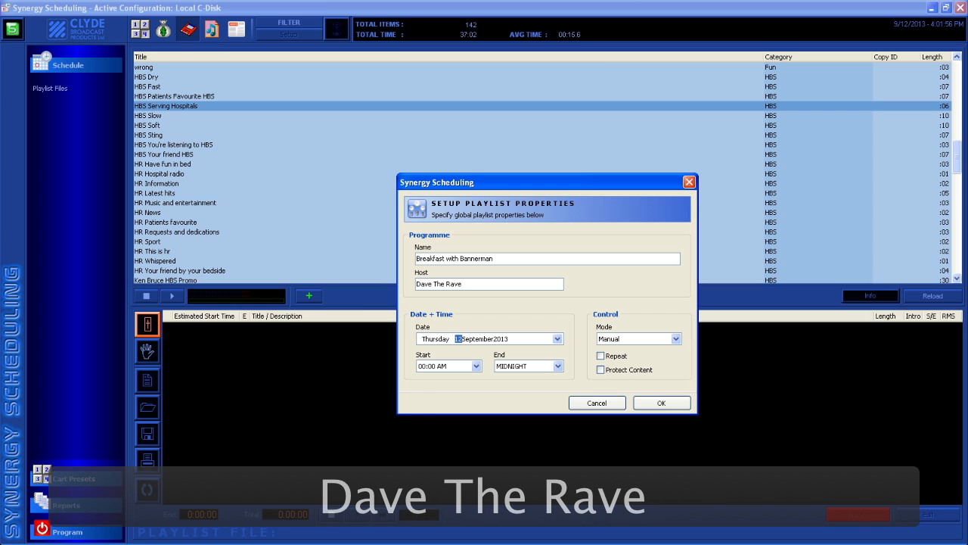
- Set the playlist date to Wednesday 01 January 2014
click(560, 341)
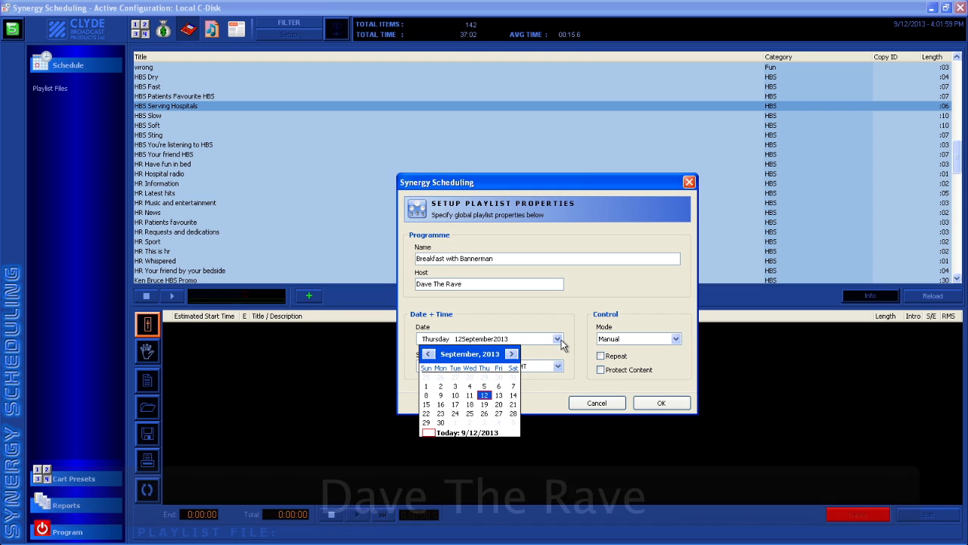
click(512, 355)
click(512, 355)
click(512, 355)
click(512, 355)
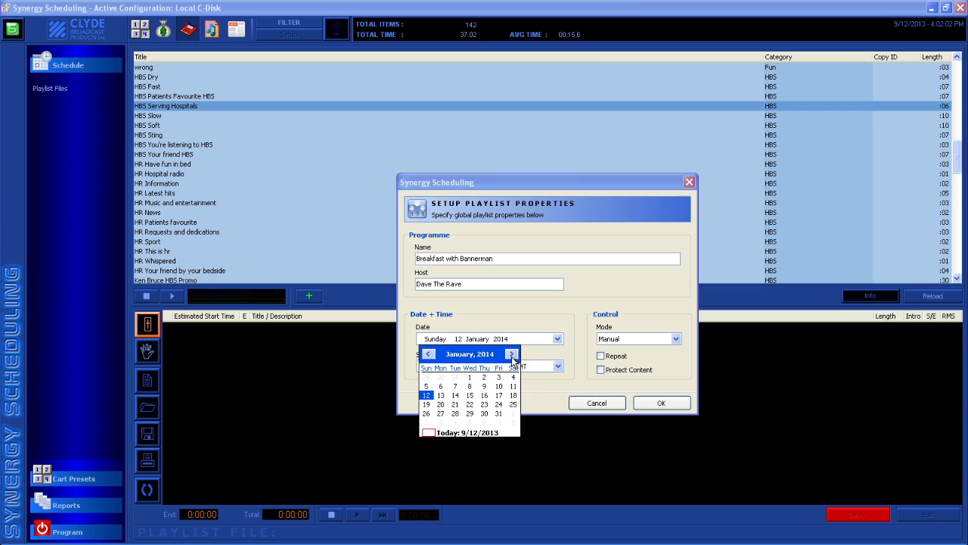
click(470, 376)
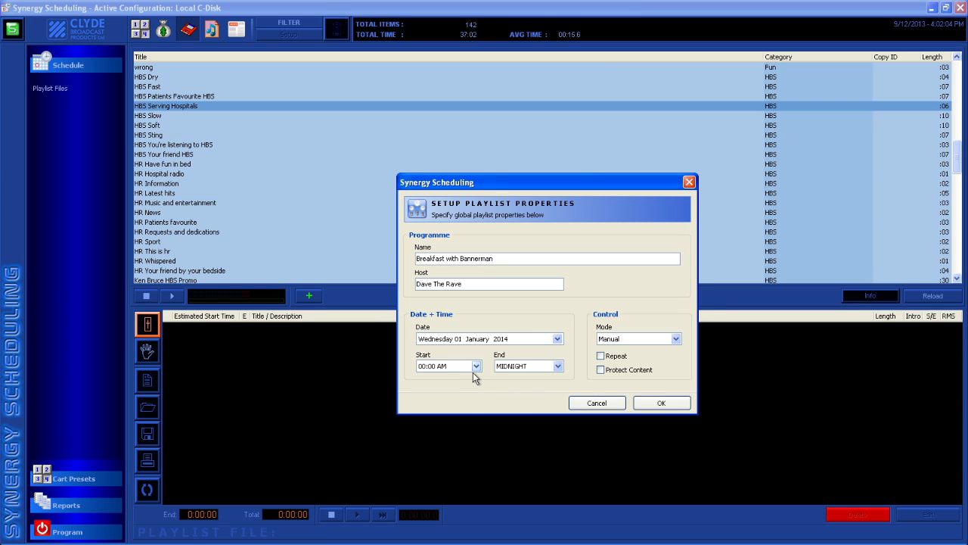
- Set the playlist to start at 05:00 AM and end at 09:00 AM, and accept the properties
click(475, 366)
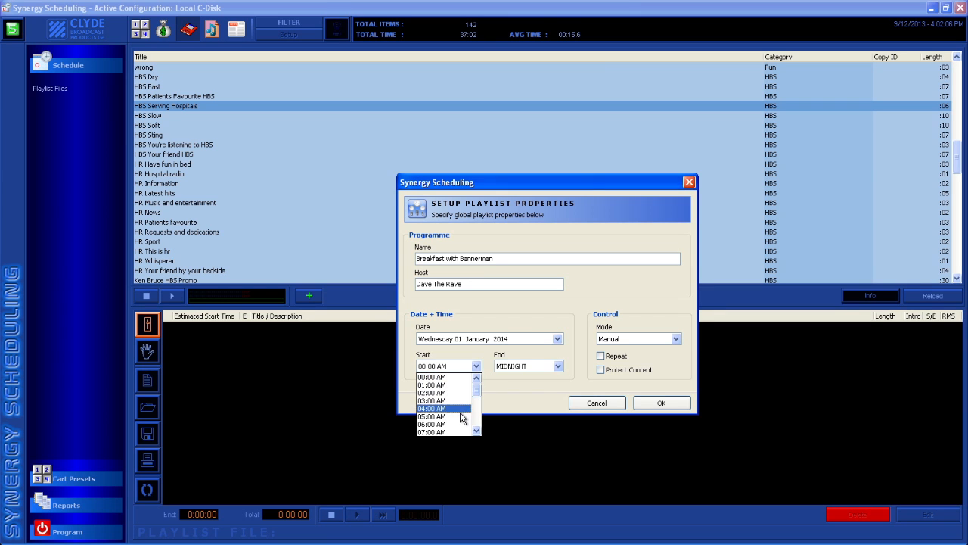
click(460, 414)
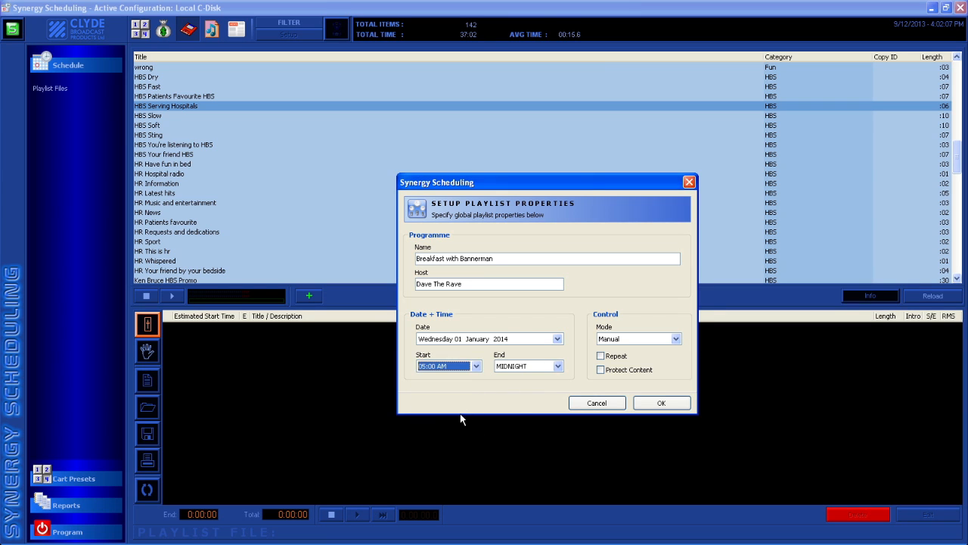
click(557, 367)
click(558, 378)
click(558, 378)
click(558, 378)
click(558, 378)
click(559, 378)
click(558, 379)
click(558, 379)
click(532, 384)
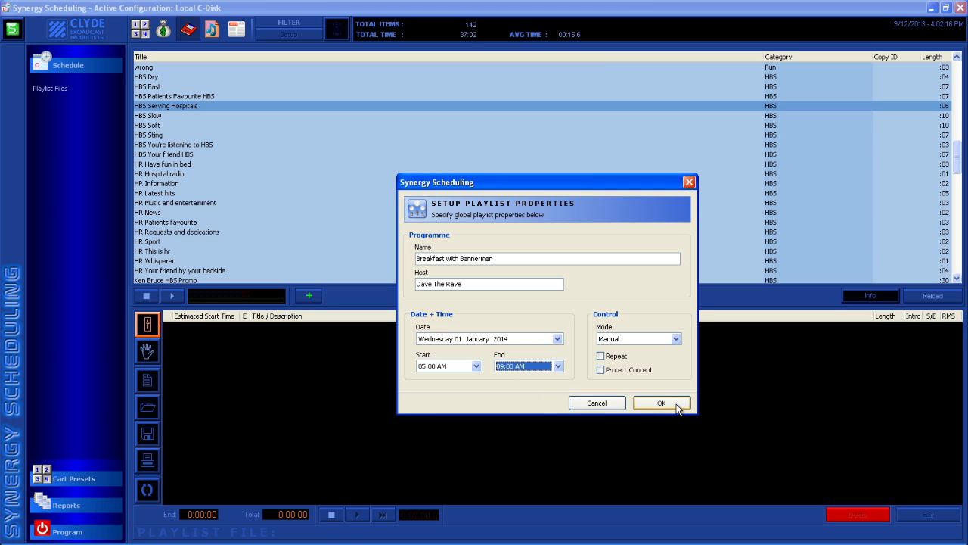
click(661, 403)
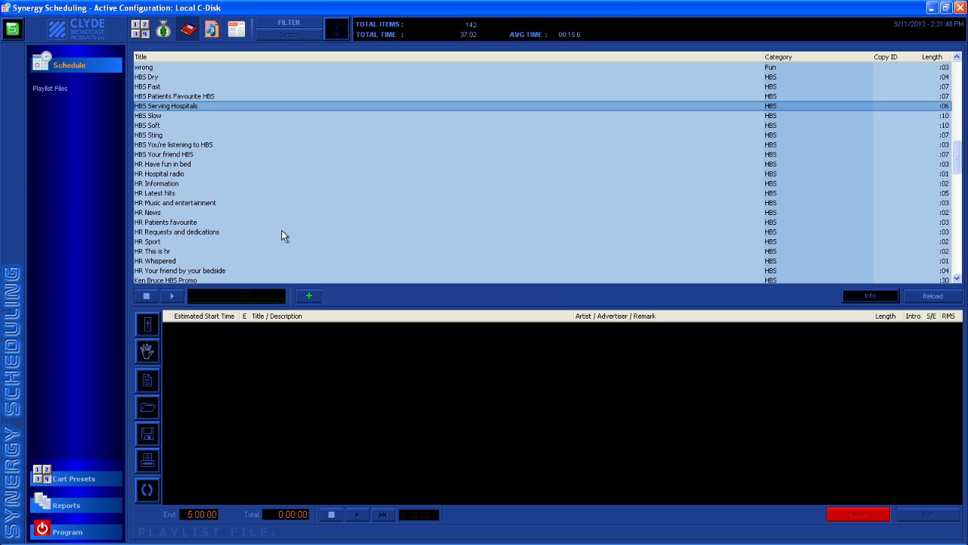
- Add the jingle "HBS You're listening to HBS" and 'N Sync's "God Must Have (Spent A Little More Time On You)" to the playlist
click(195, 145)
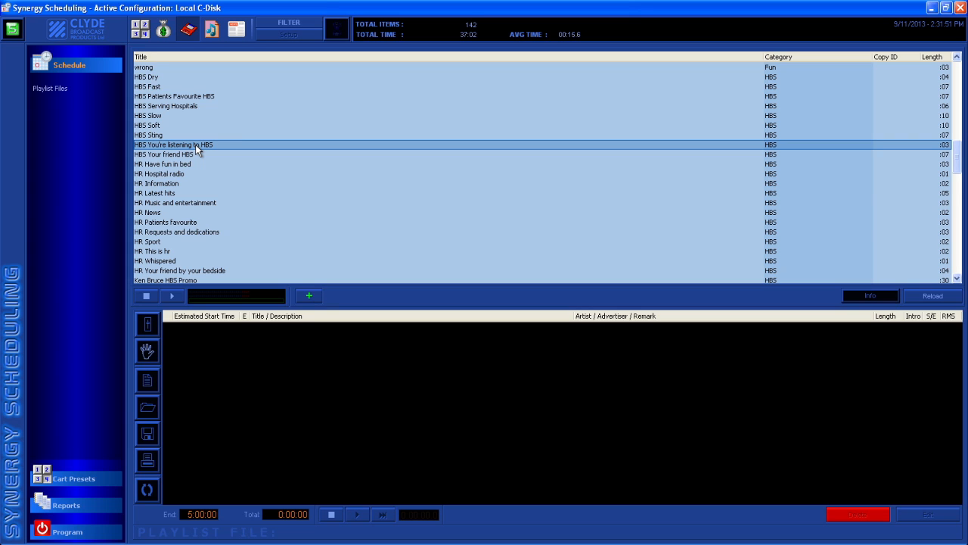
double_click(195, 145)
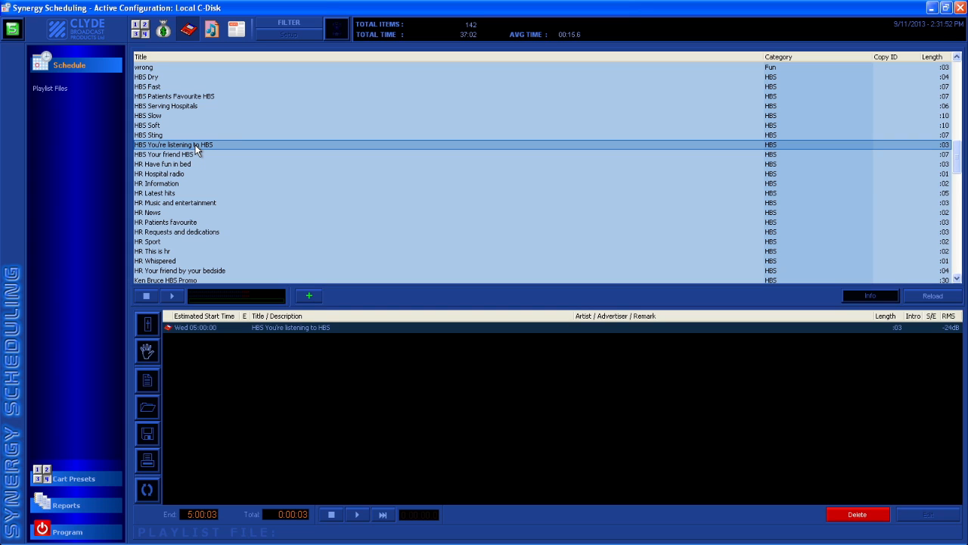
click(212, 29)
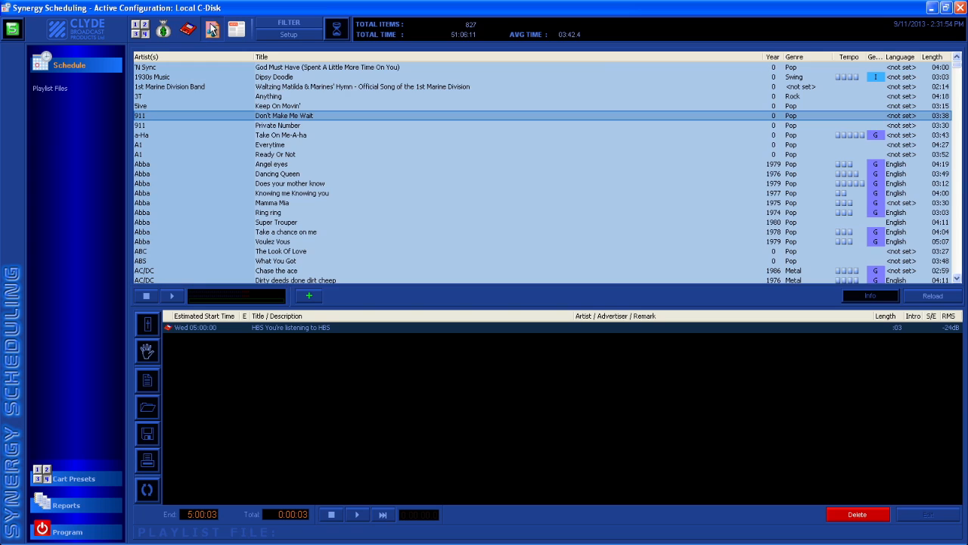
click(163, 68)
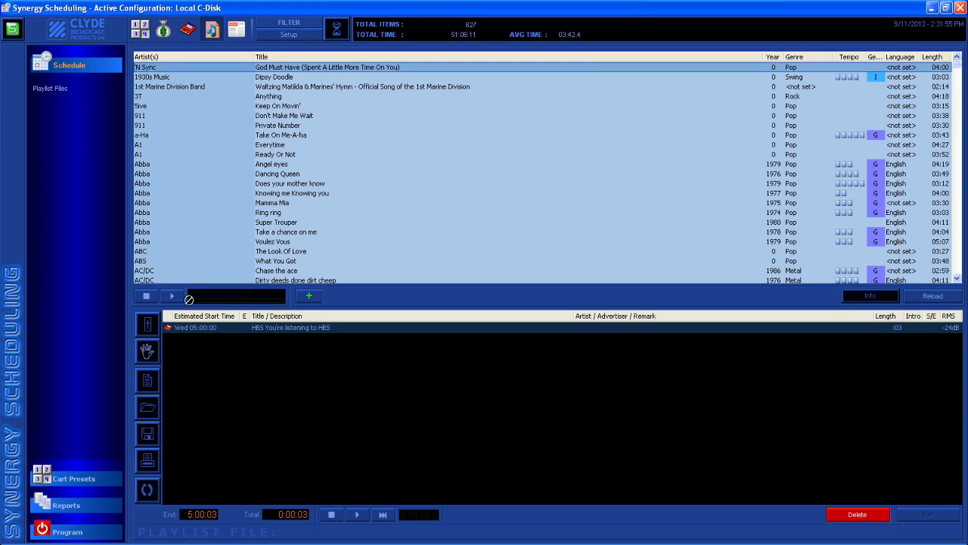
drag(189, 363, 189, 356)
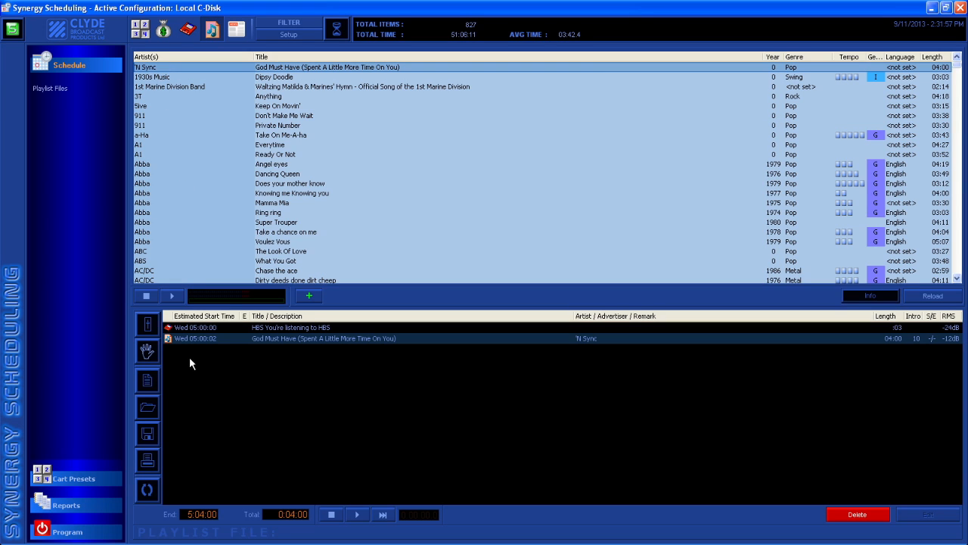
- Add AC/DC's "Dirty deeds done dirt cheep" followed by the jingle "HR Music and entertainment" at the end of the playlist
click(153, 280)
drag(154, 279, 174, 356)
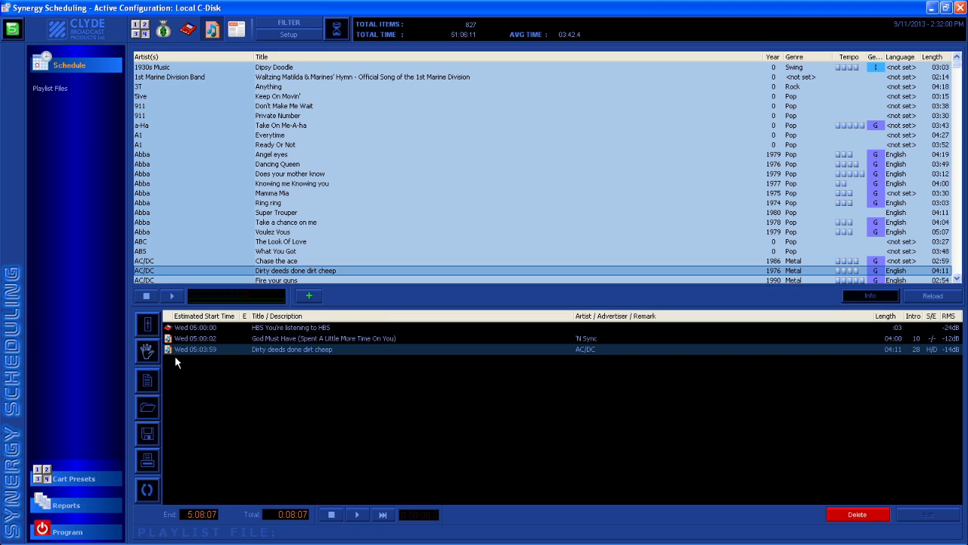
click(186, 31)
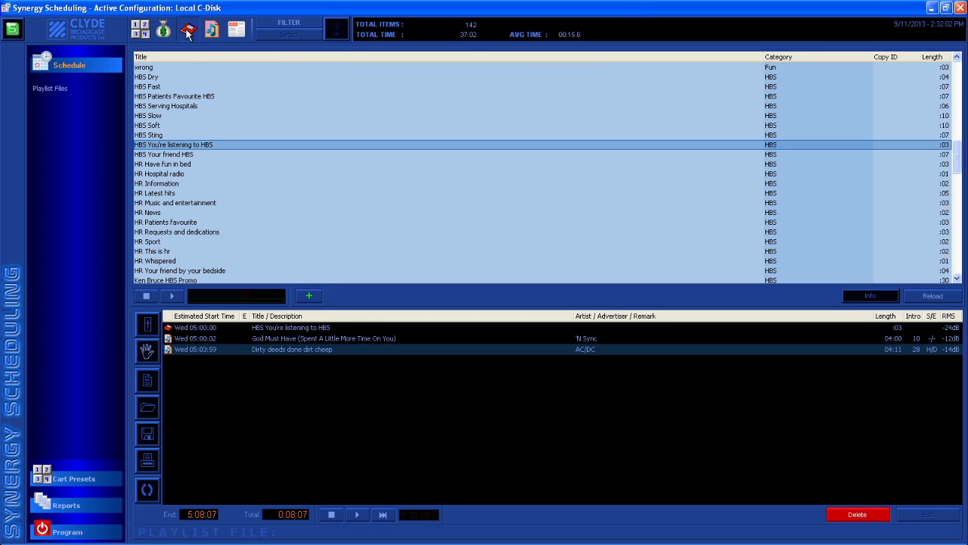
double_click(163, 201)
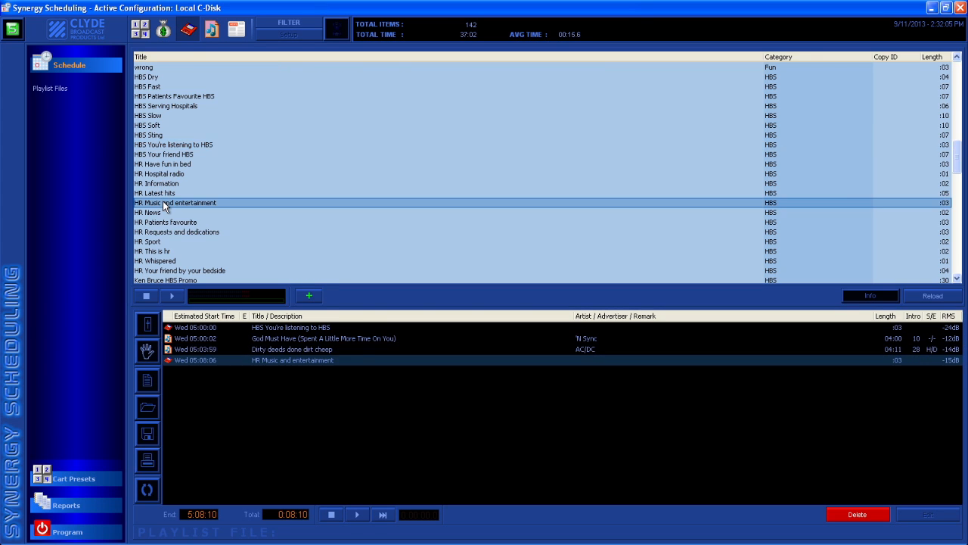
- Add Abba's song "Angel eyes" at the end of the playlist and save the playlist as "New Year Breakfast"
click(212, 30)
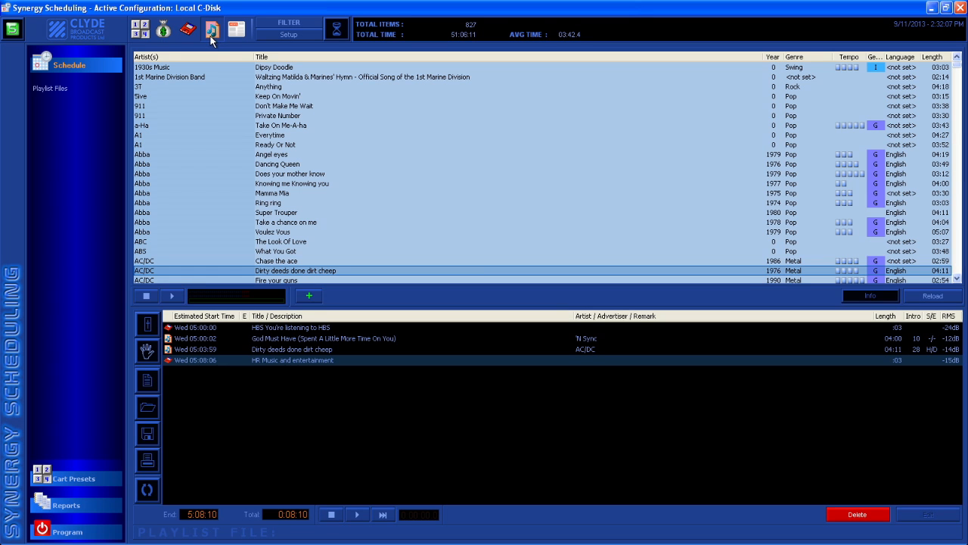
double_click(157, 155)
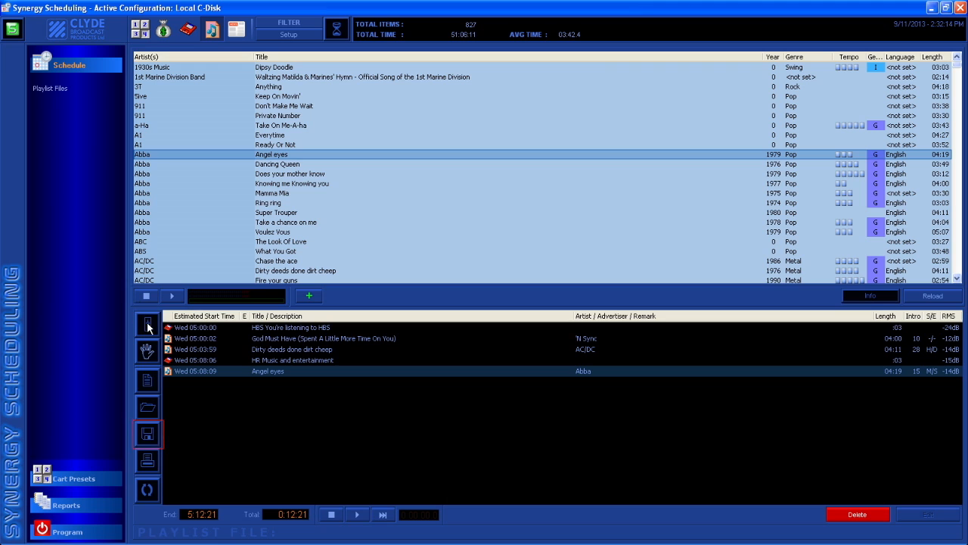
click(148, 434)
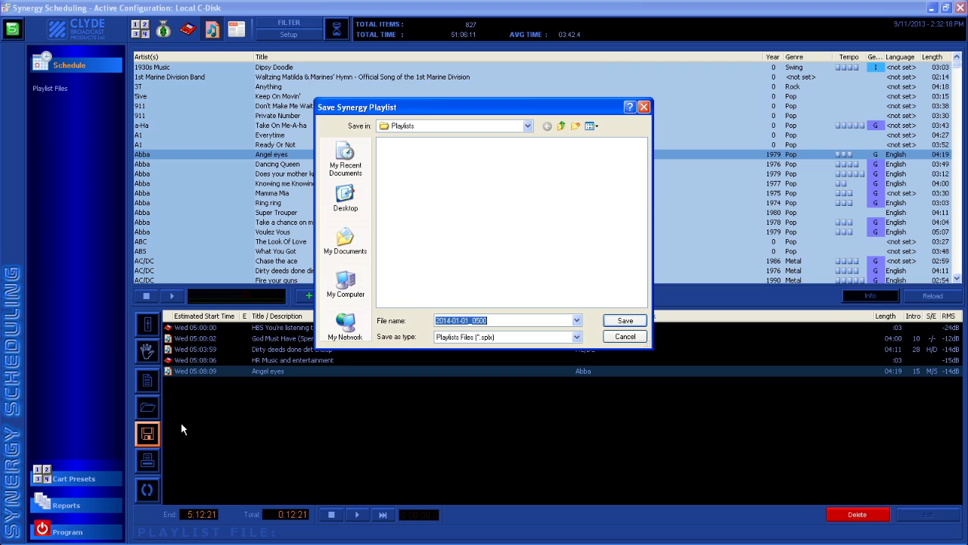
text(New)
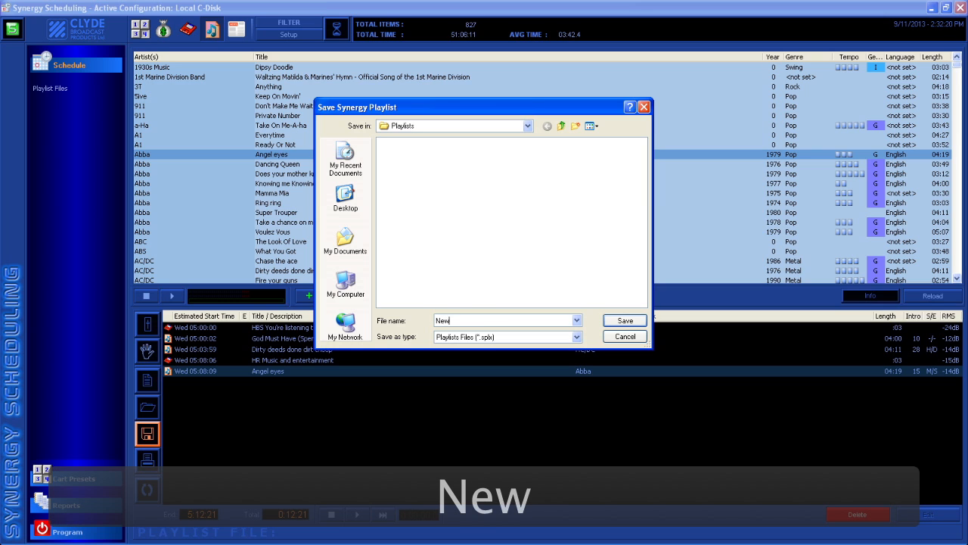
text( Year)
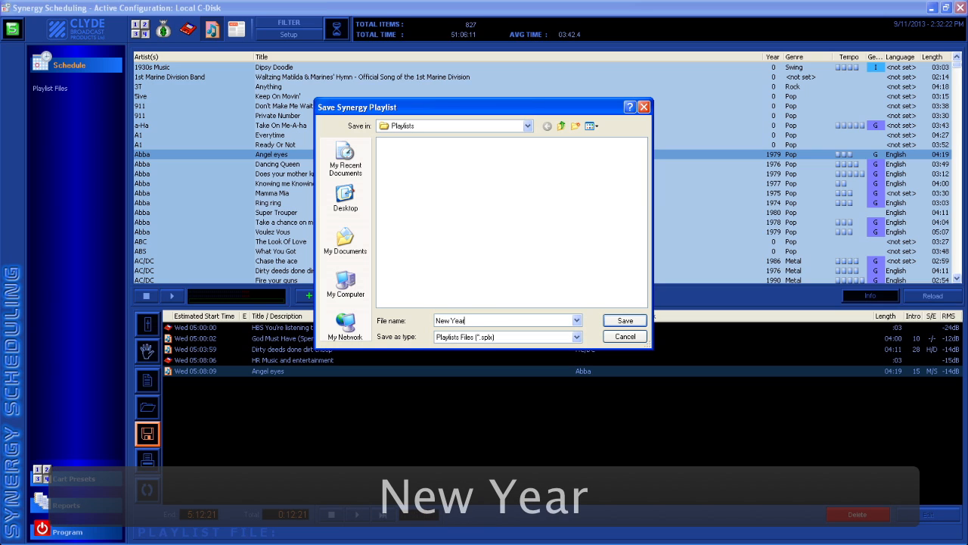
text( Bre)
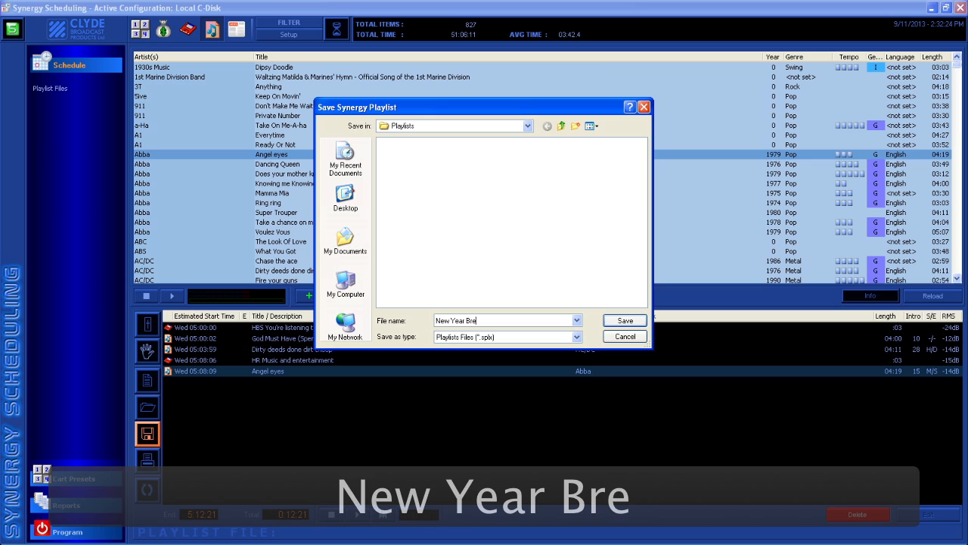
text(akfast)
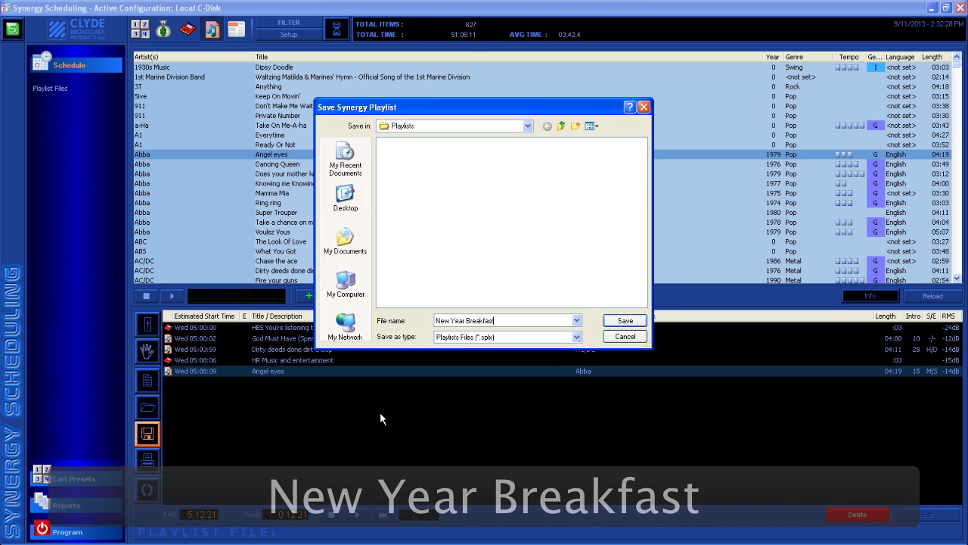
click(622, 325)
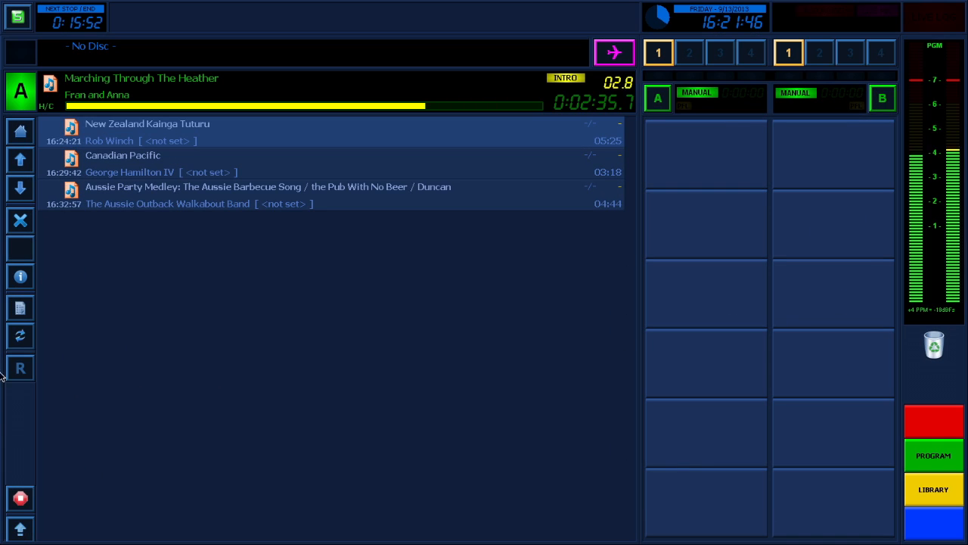
- Switch to Synergy OnAir, append the New Year Breakfast playlist to the on-air list, and load it in place of the current list
click(18, 310)
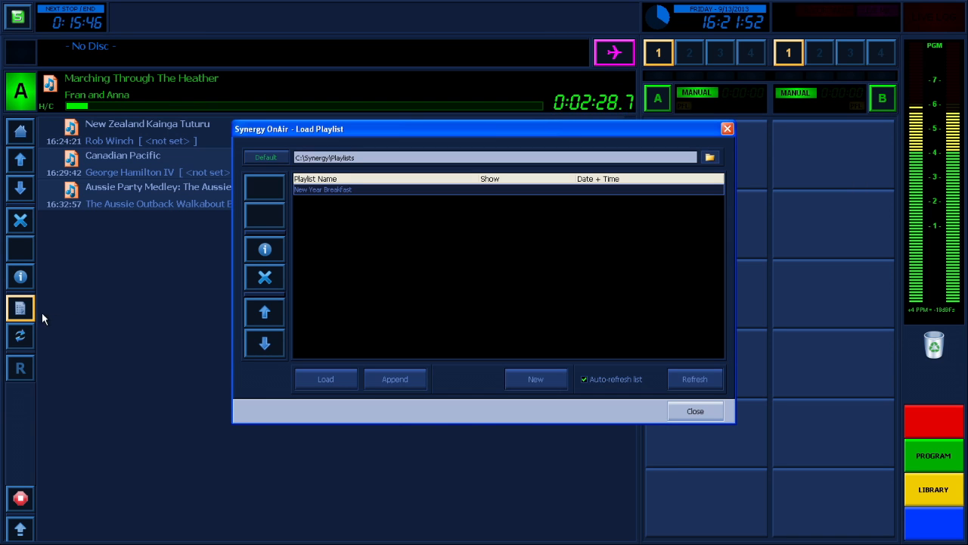
click(394, 379)
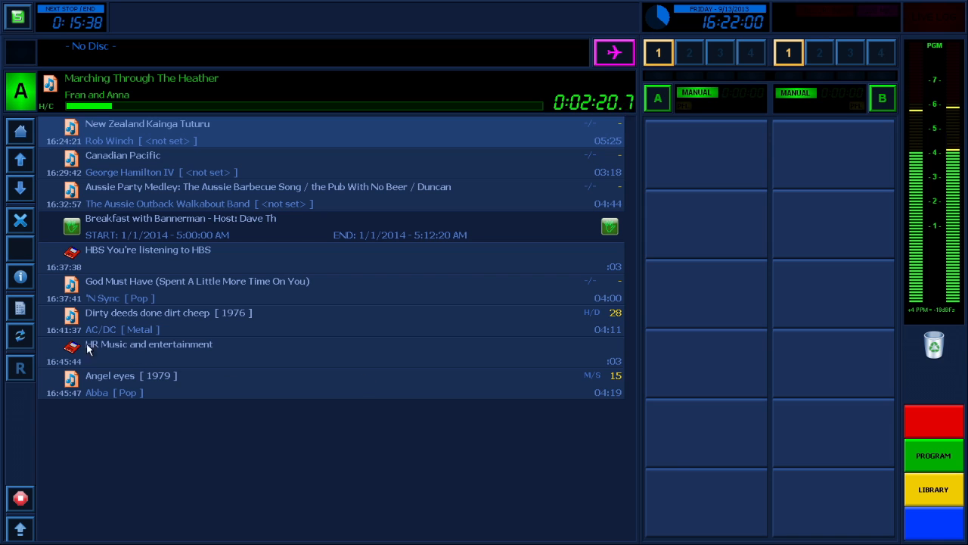
click(20, 308)
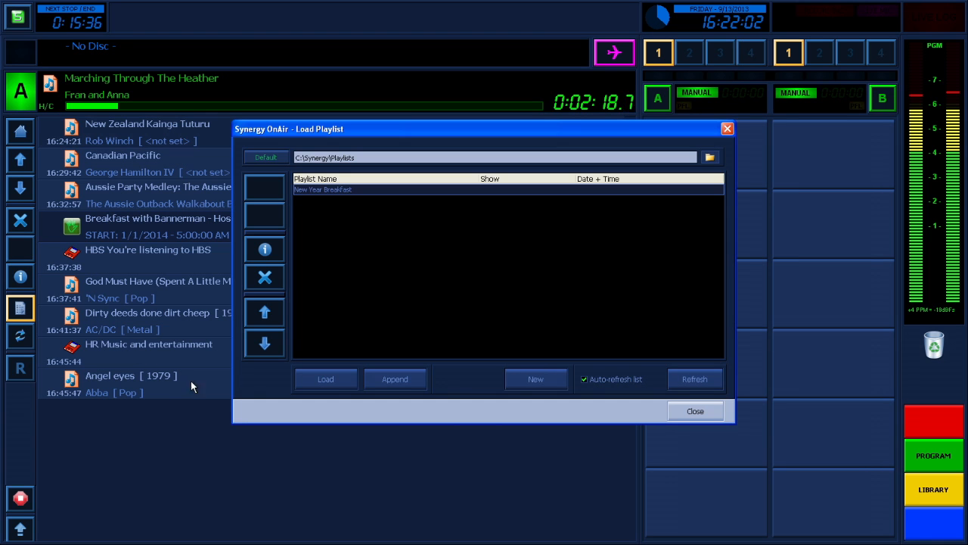
click(331, 386)
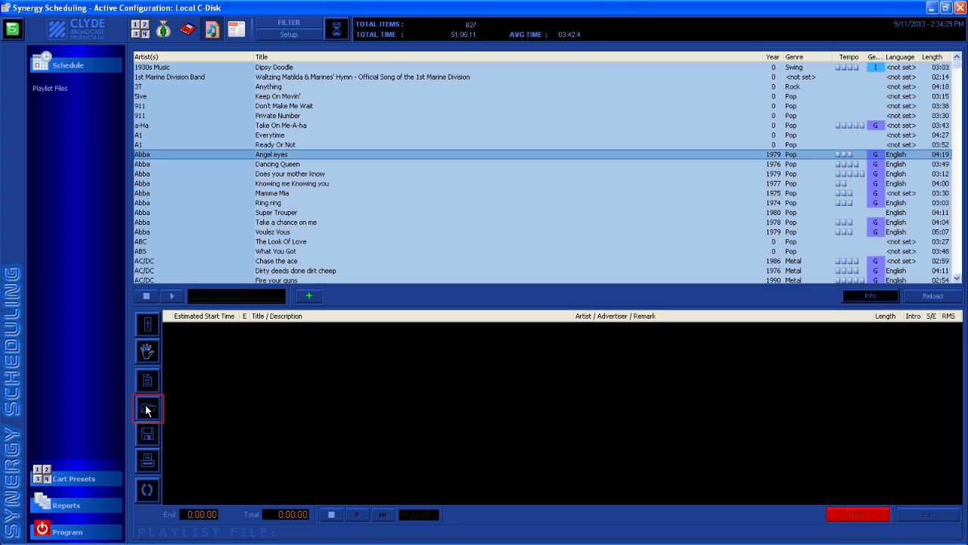
- Switch back to Synergy Scheduling and load the New Year Breakfast playlist for editing
click(148, 409)
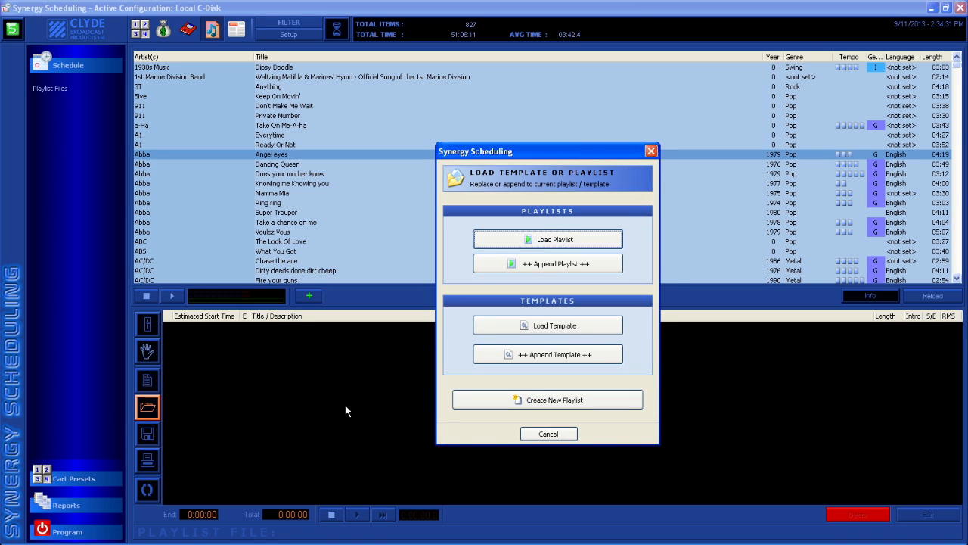
click(547, 241)
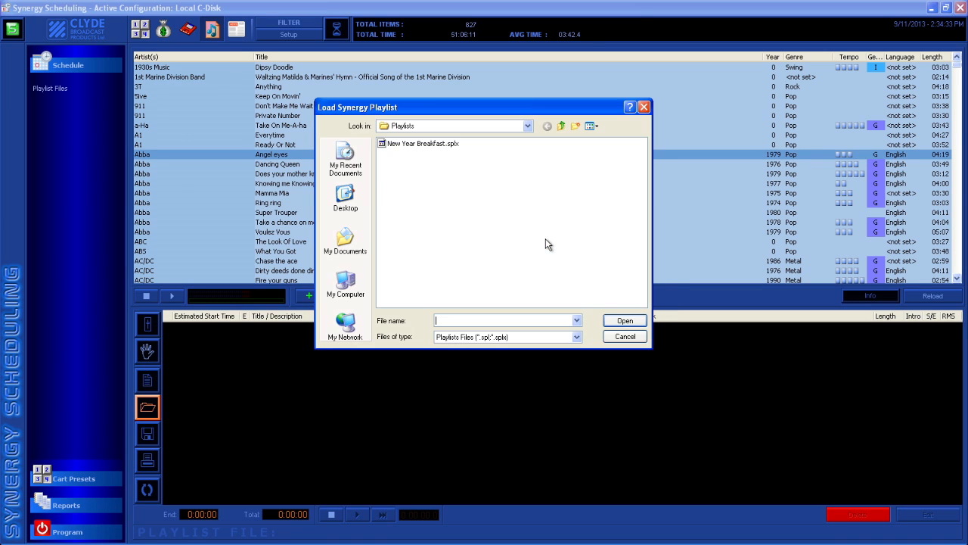
click(433, 149)
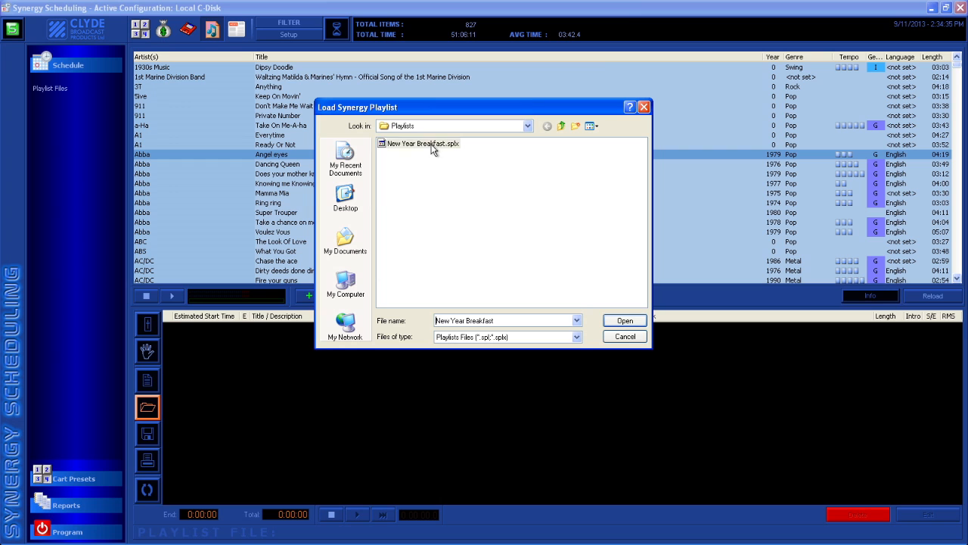
click(627, 326)
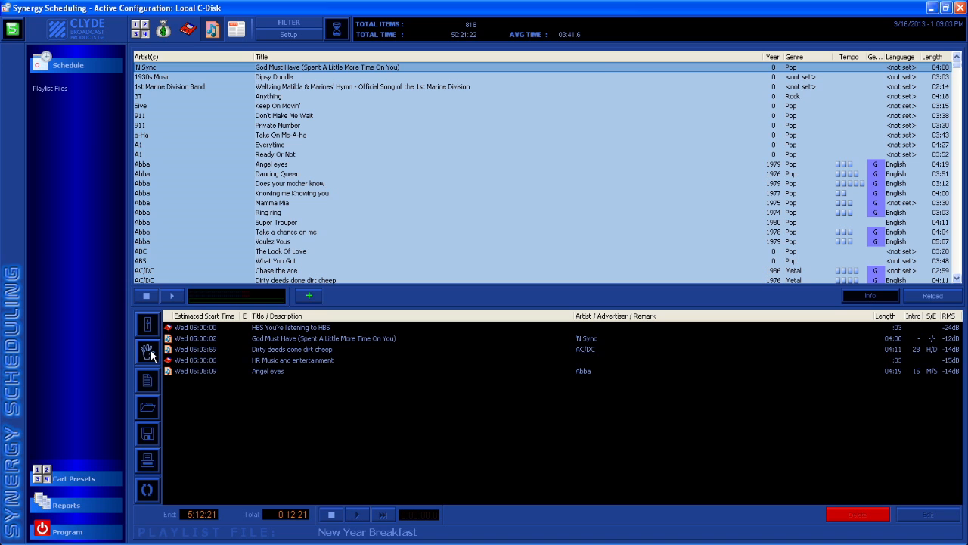
- Start setting up a manual event or scheduling placeholder and show the available event types
click(149, 350)
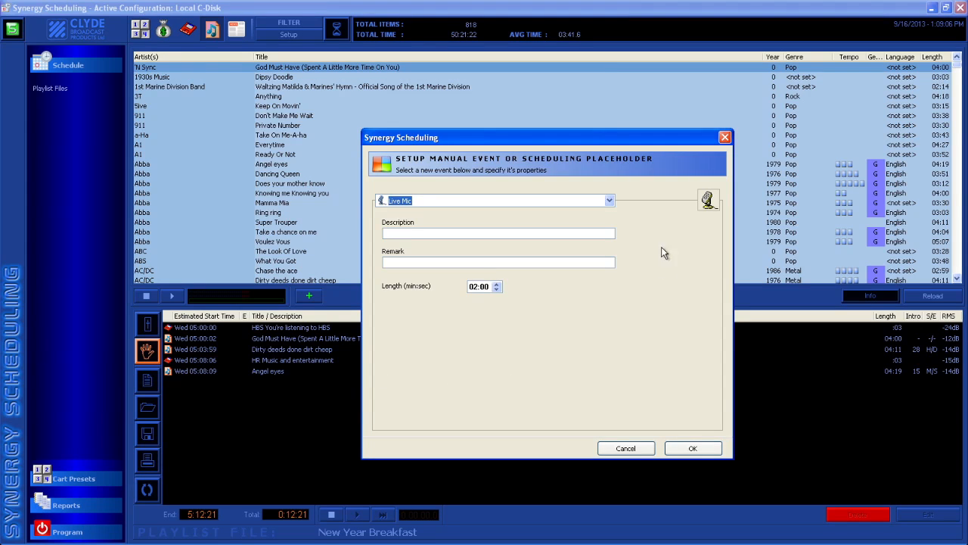
click(610, 200)
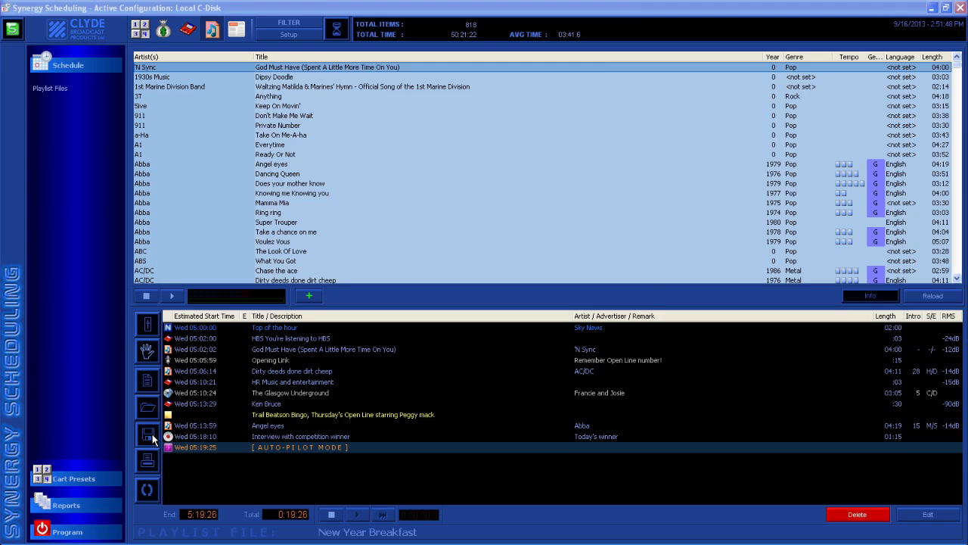
- Save the playlist containing the manual events under the new name "Update"
click(148, 435)
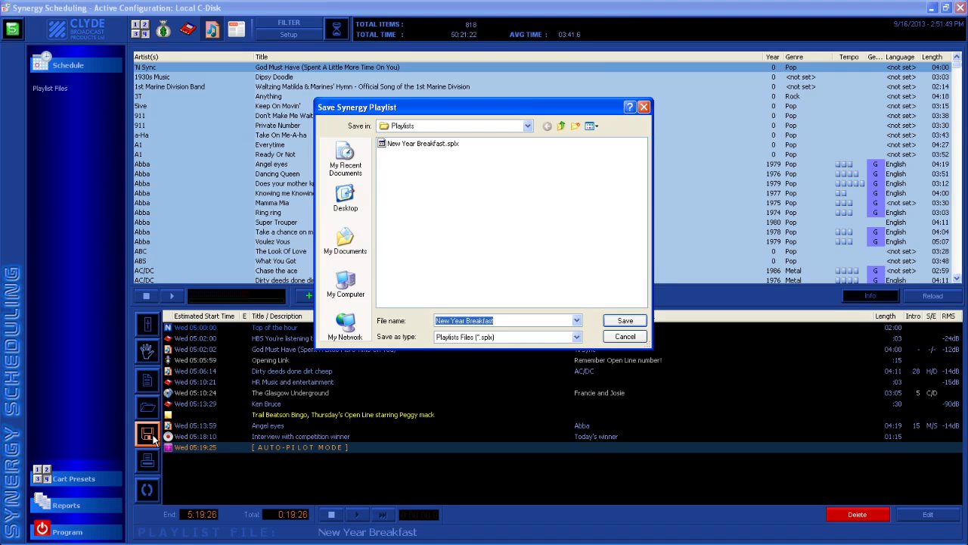
text(U)
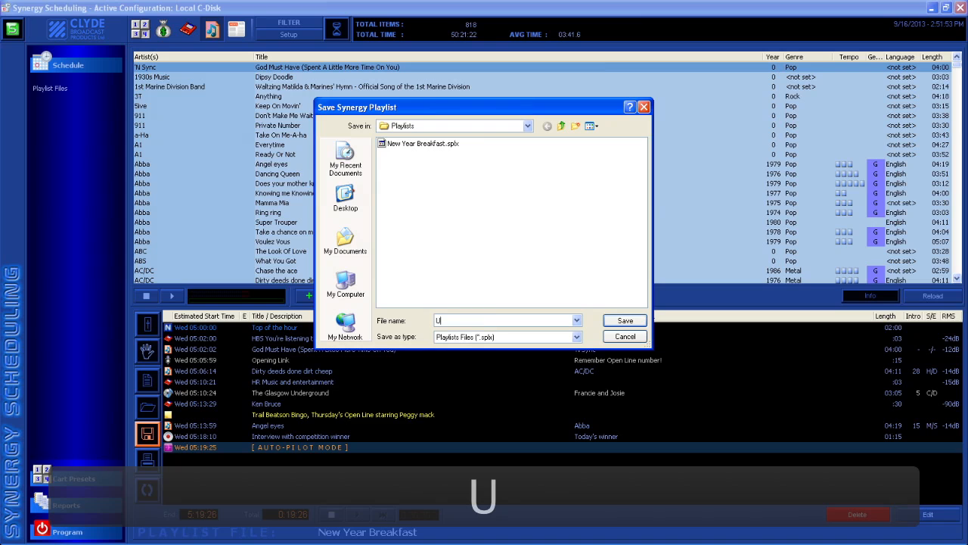
text(pdate)
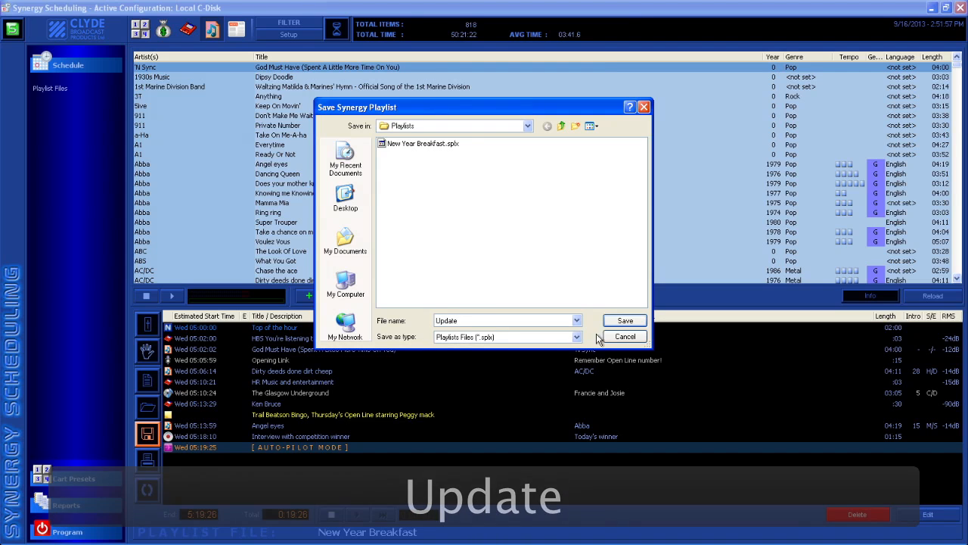
click(622, 321)
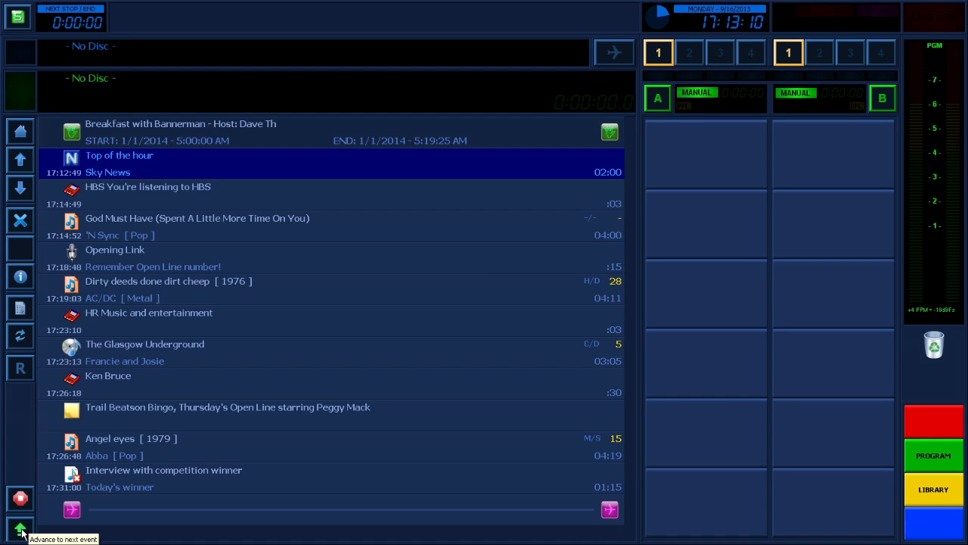
- Switch to Synergy OnAir and advance the loaded breakfast playlist to the next event twice
click(20, 530)
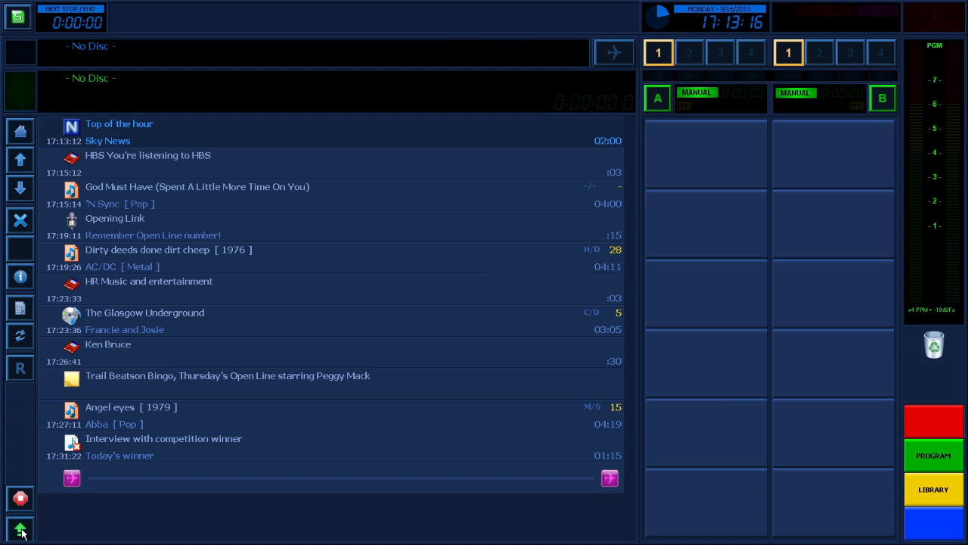
click(21, 530)
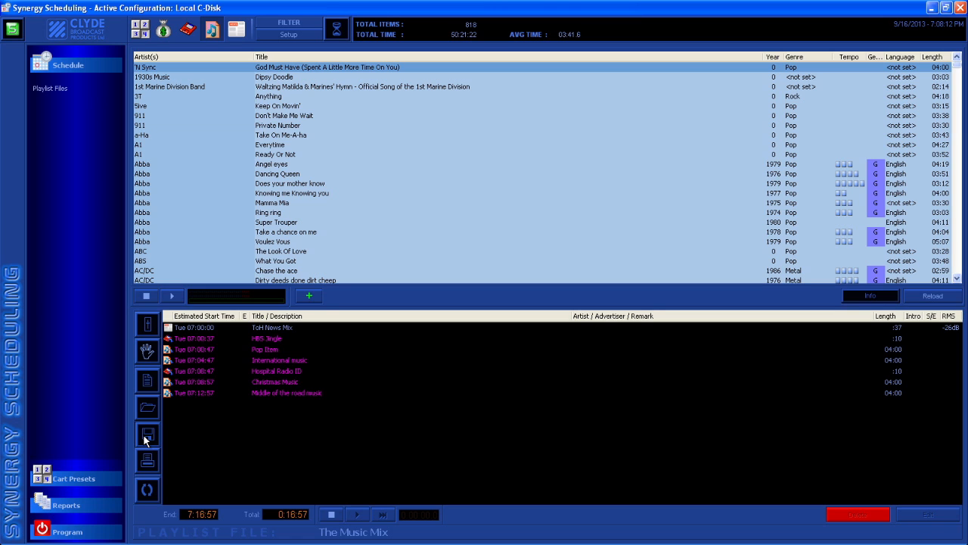
- In Synergy Scheduling, save the placeholder list as the template "The Music Mix" and append that saved template to the end of the list
click(148, 436)
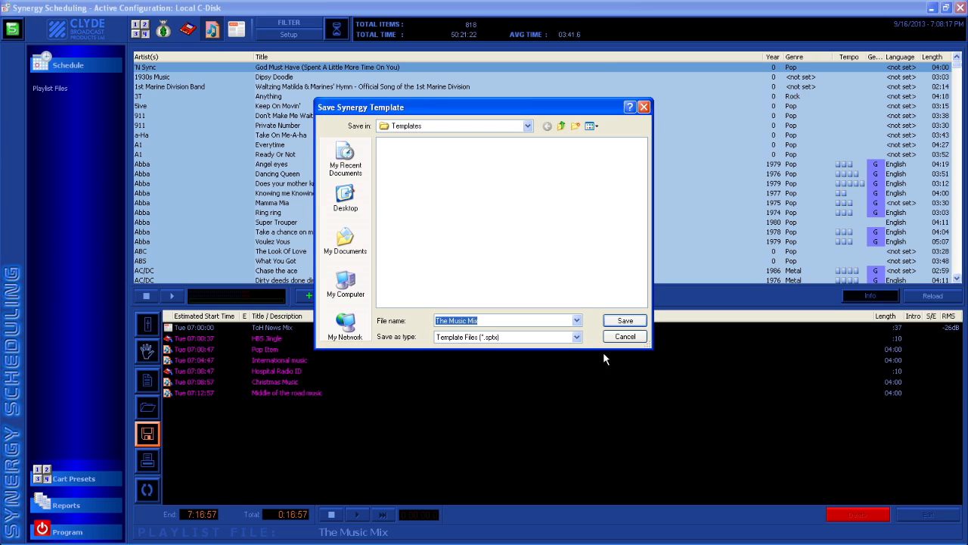
click(626, 322)
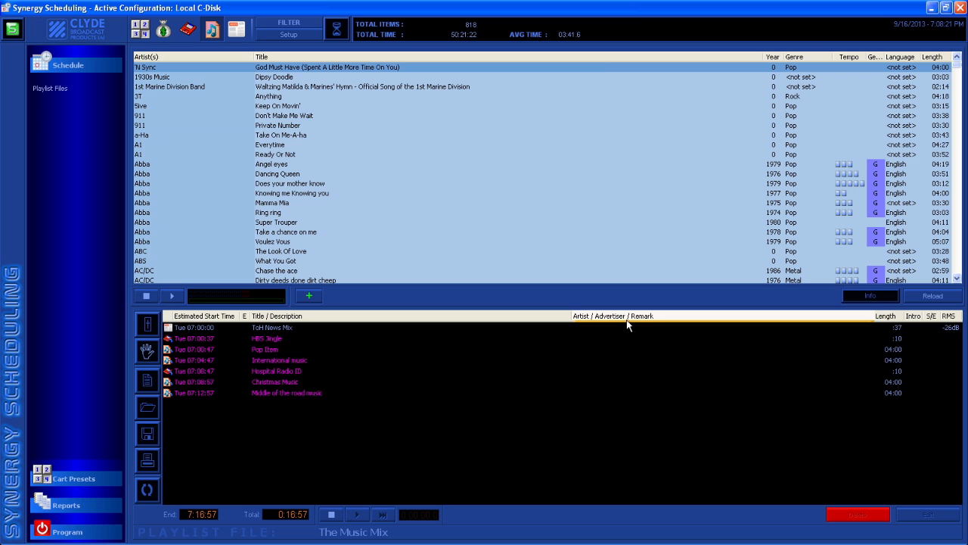
click(147, 409)
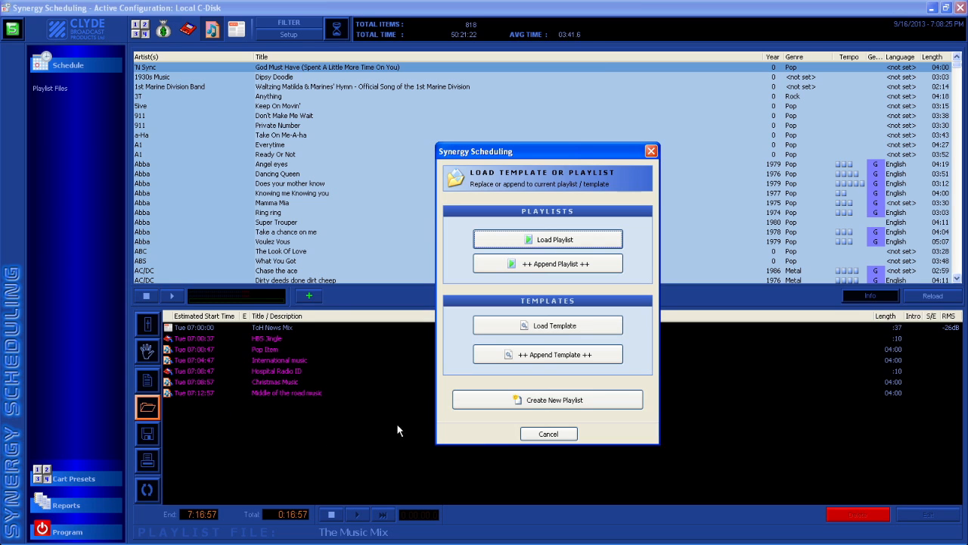
click(545, 357)
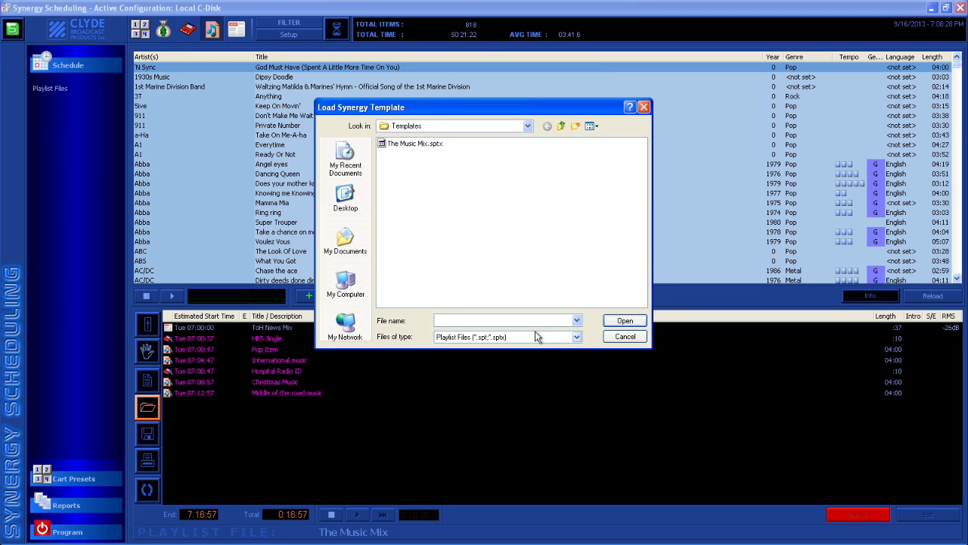
click(415, 144)
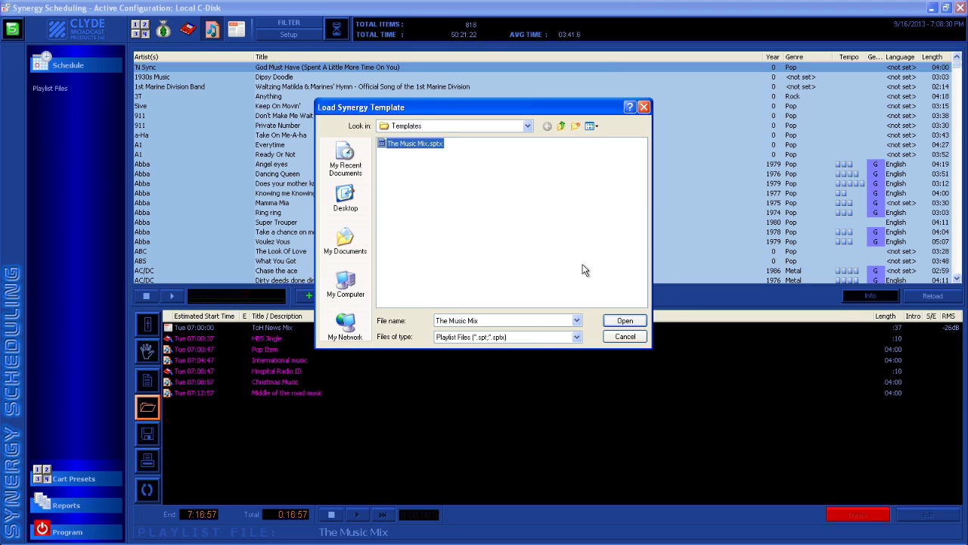
click(635, 322)
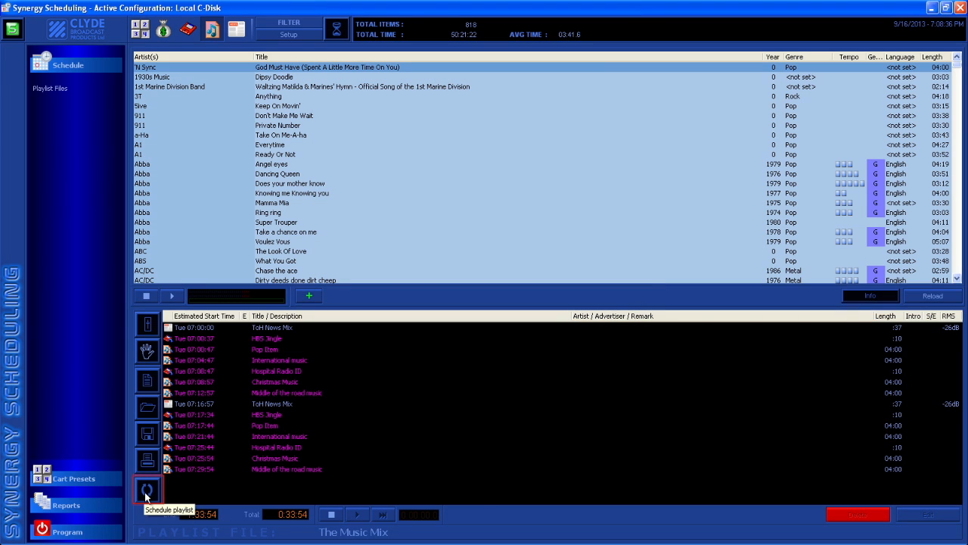
- Fill all placeholders by scheduling both music and jingles, and save the populated playlist as "The Music Mix"
click(146, 492)
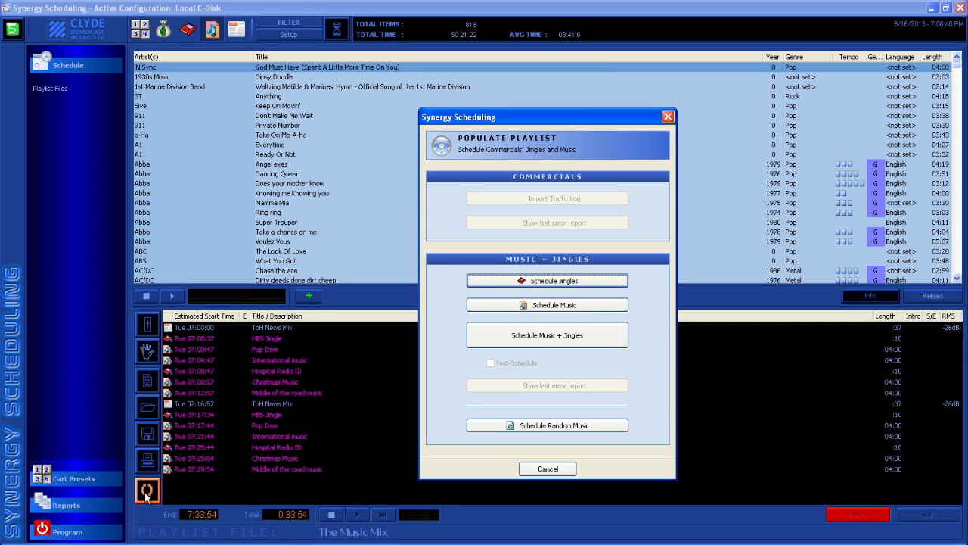
click(564, 338)
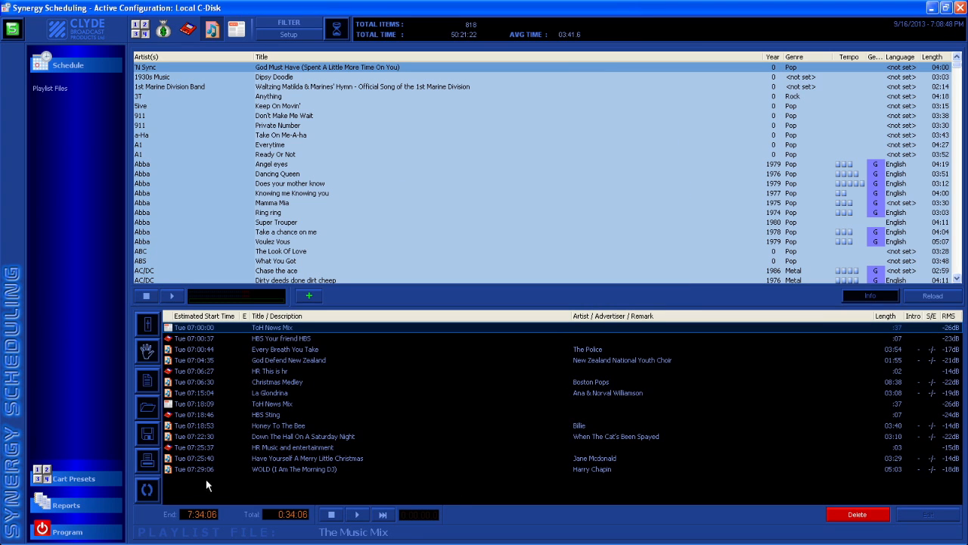
click(148, 435)
text(The)
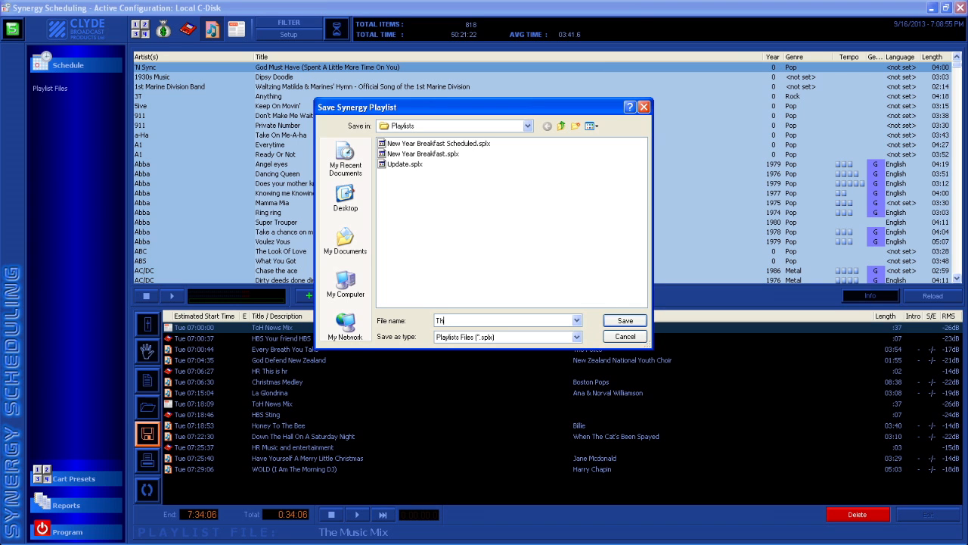
text( Music Mix)
click(625, 322)
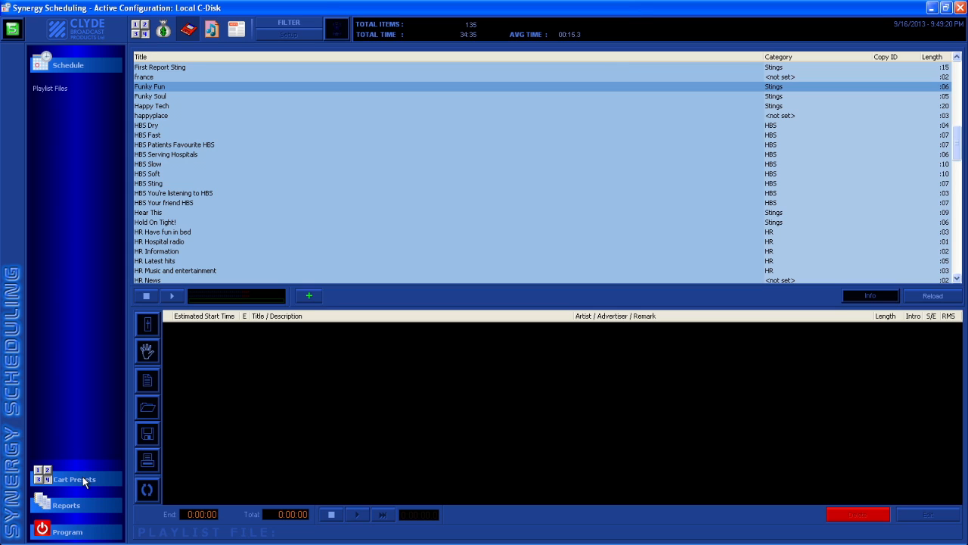
- Open the cart preset editor and load the public HBS Jingles preset into the cart page
click(74, 479)
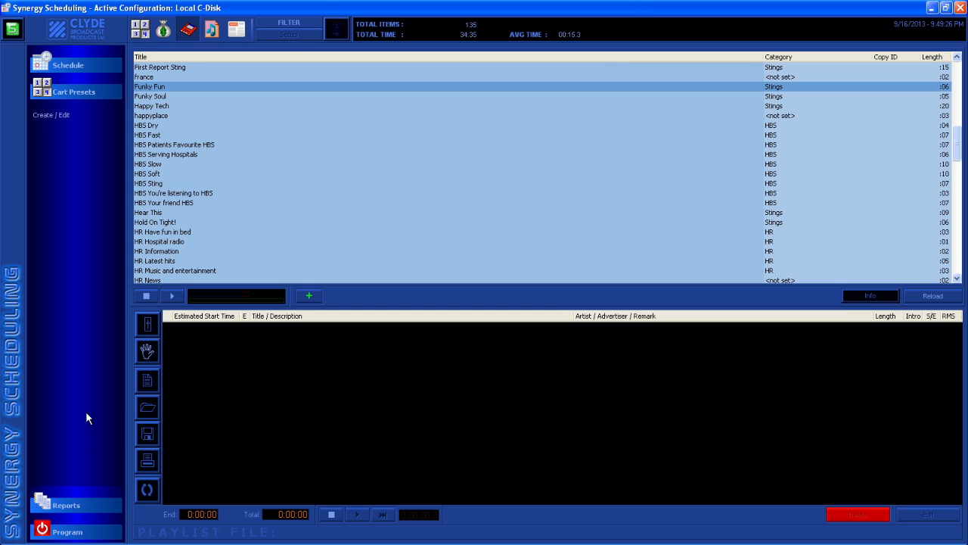
click(66, 114)
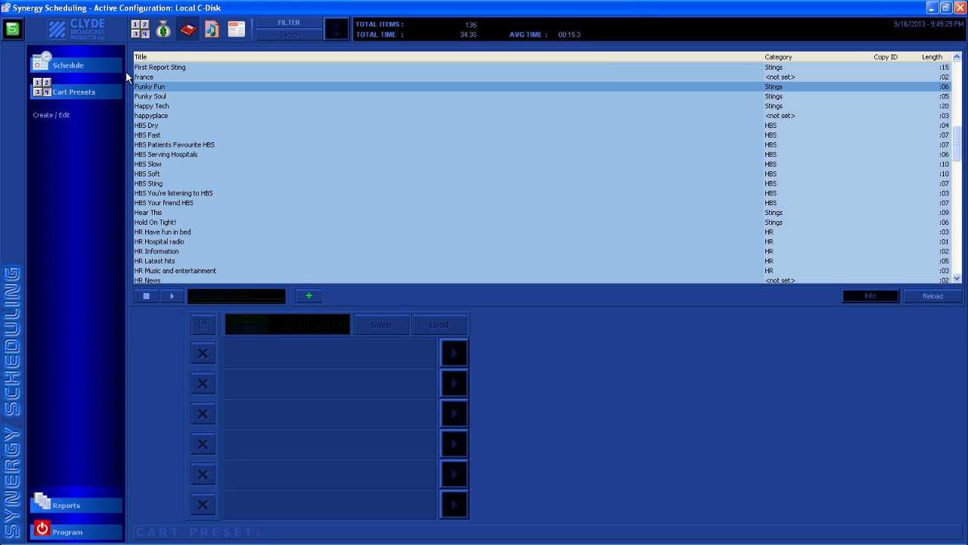
click(138, 36)
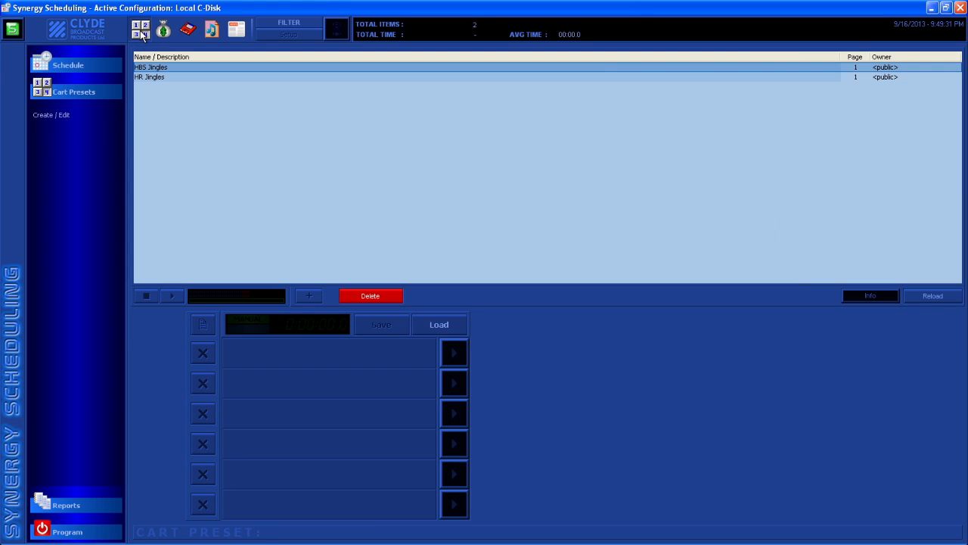
click(428, 322)
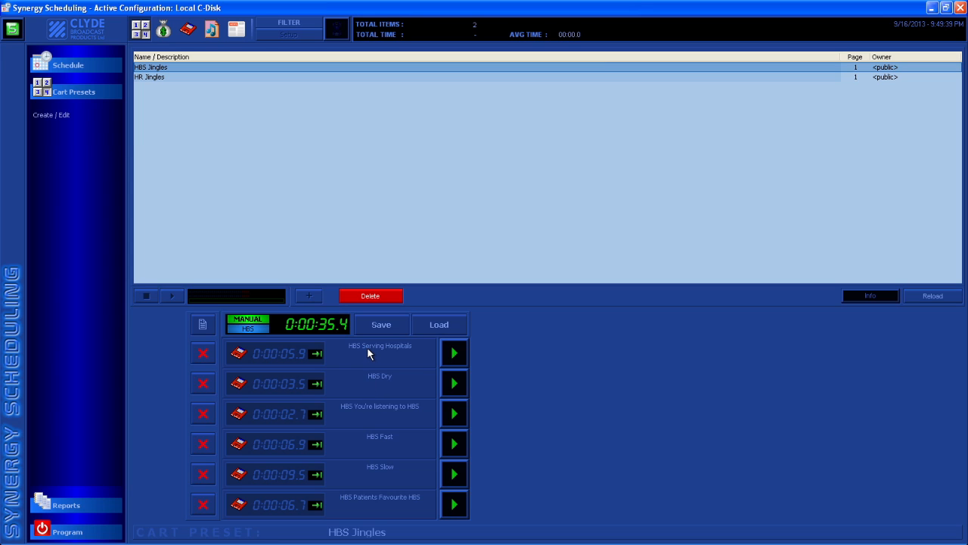
- Swap HBS Fast with HBS Serving Hospitals on the cart page and replace HBS Slow with the Hear This jingle
drag(365, 437, 366, 438)
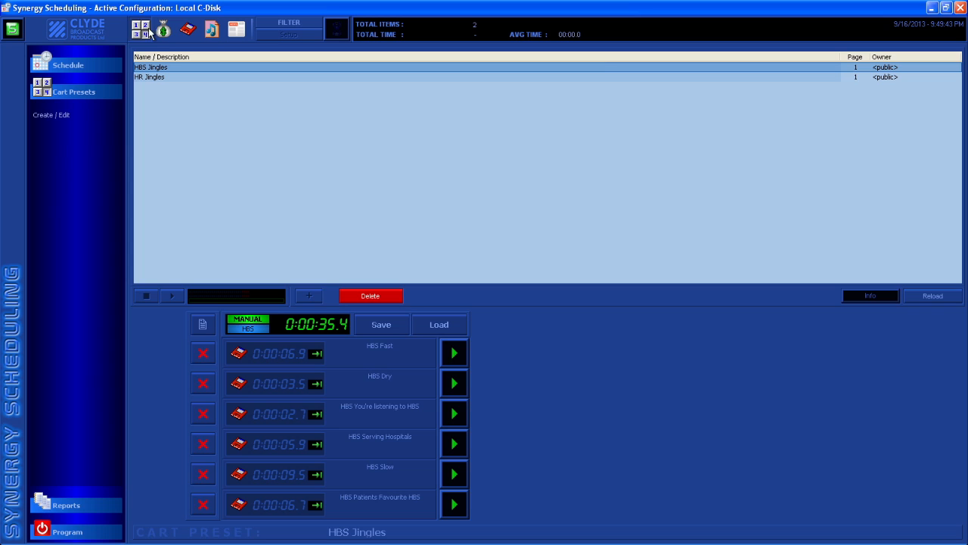
click(187, 31)
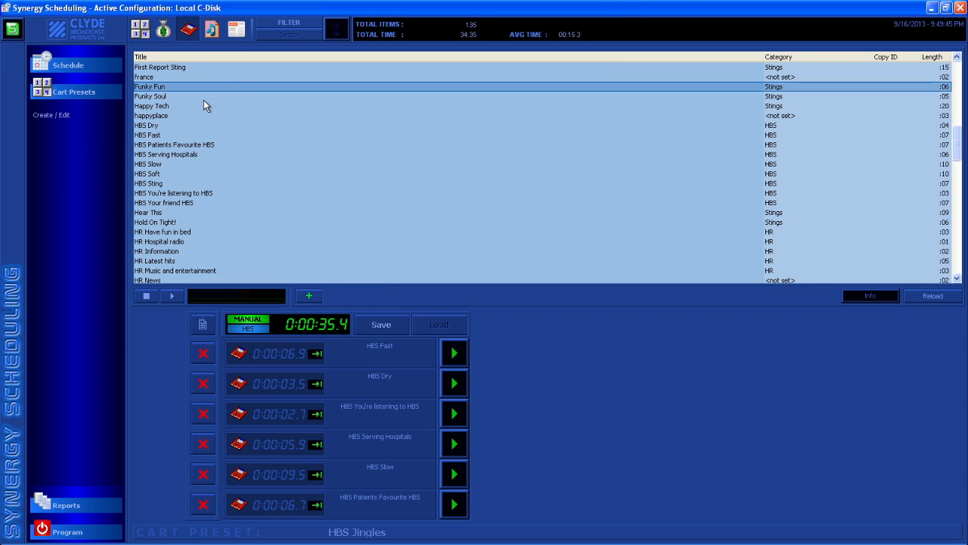
click(160, 212)
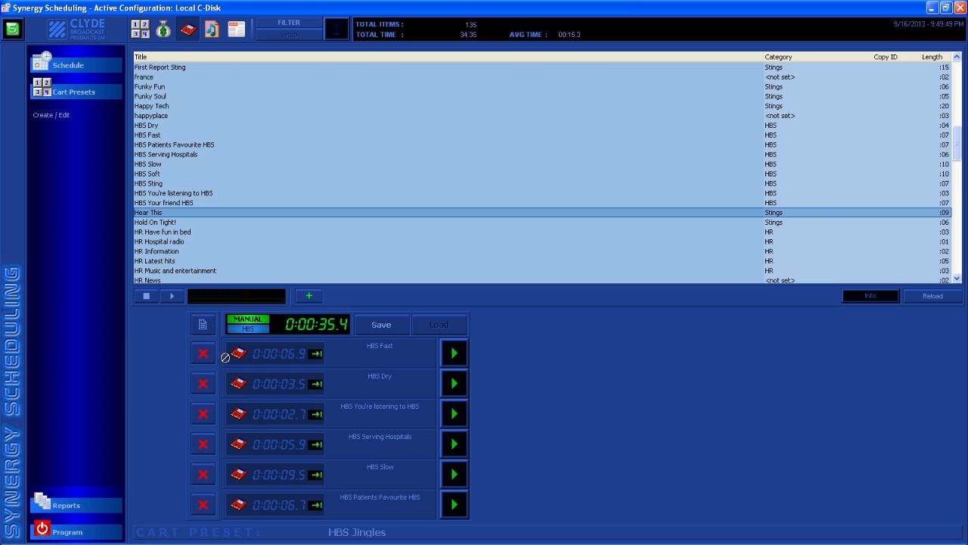
click(268, 475)
- Save the edited cart page as the HBS Jingles preset, overwriting the existing version
click(389, 326)
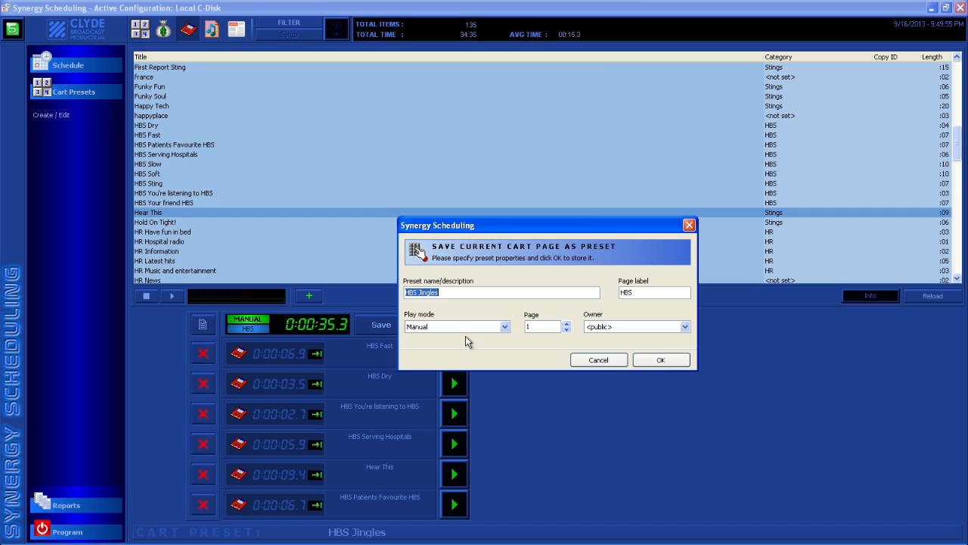
click(658, 360)
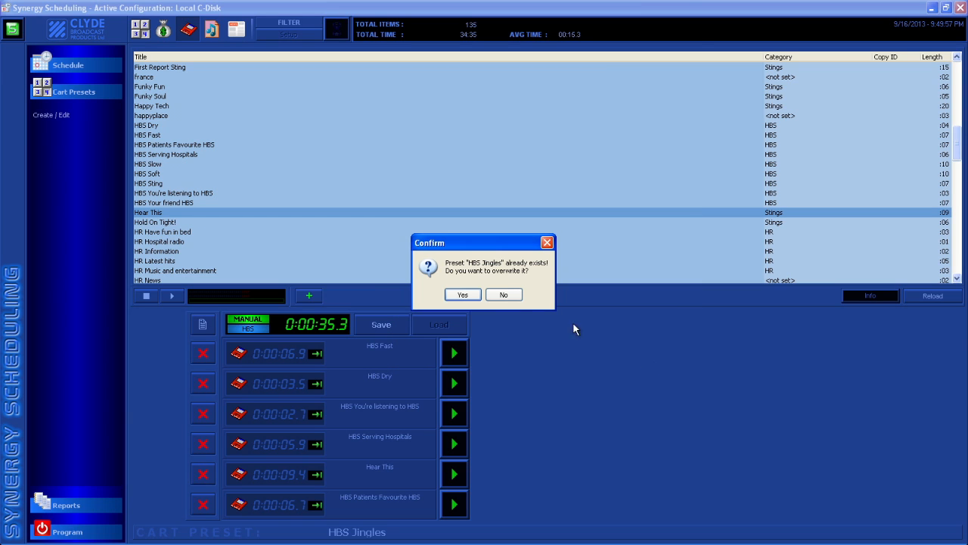
click(473, 295)
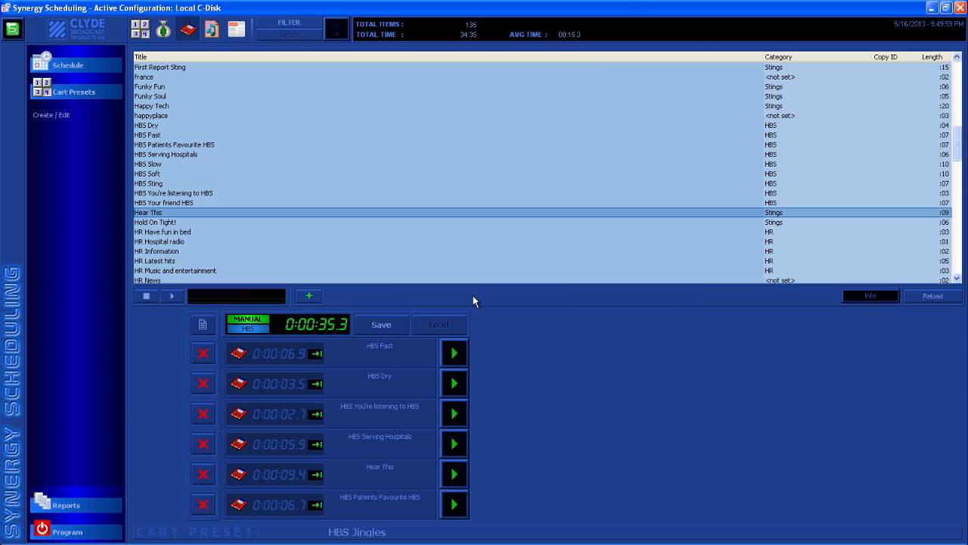
- Start a new empty cart page and place Funky Fun in the first slot and Funky Soul in the second
click(202, 324)
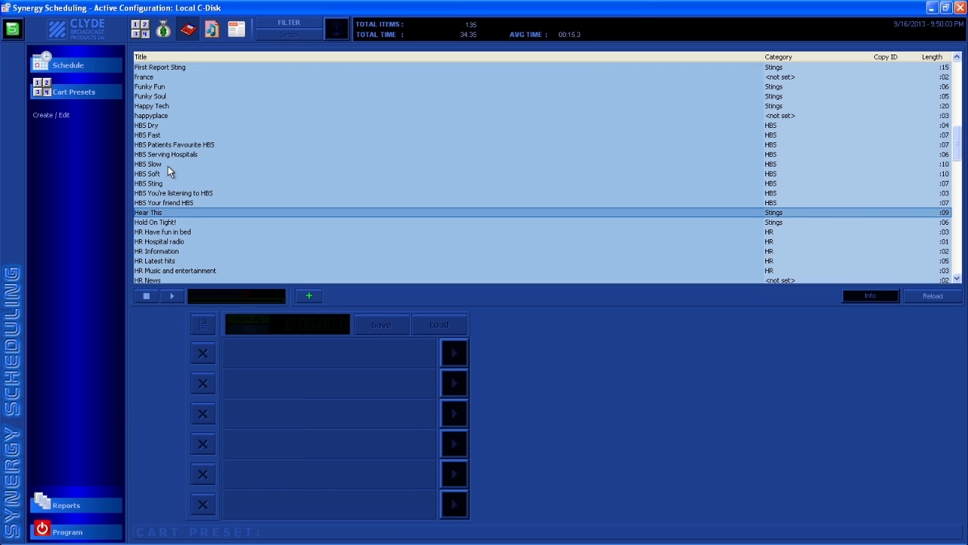
drag(158, 88, 237, 355)
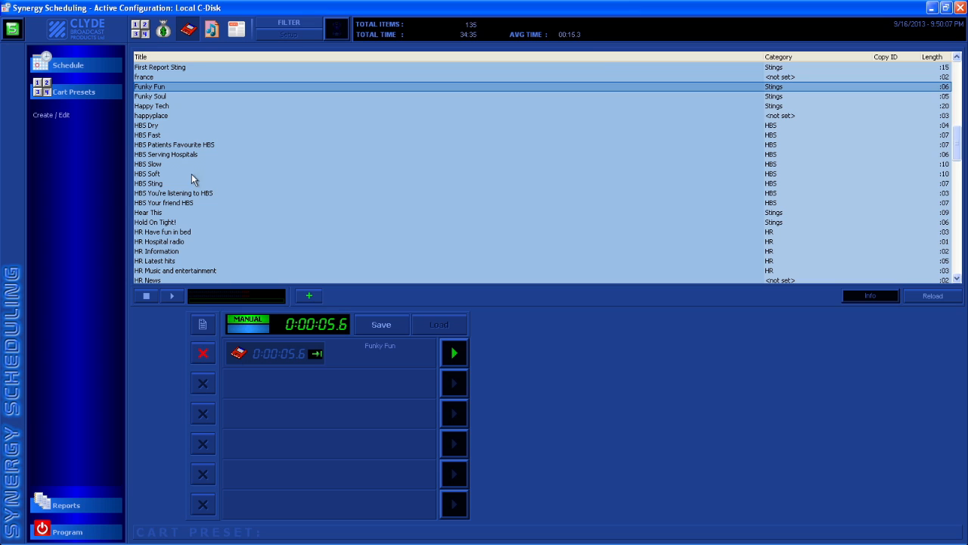
click(162, 97)
drag(194, 187, 248, 385)
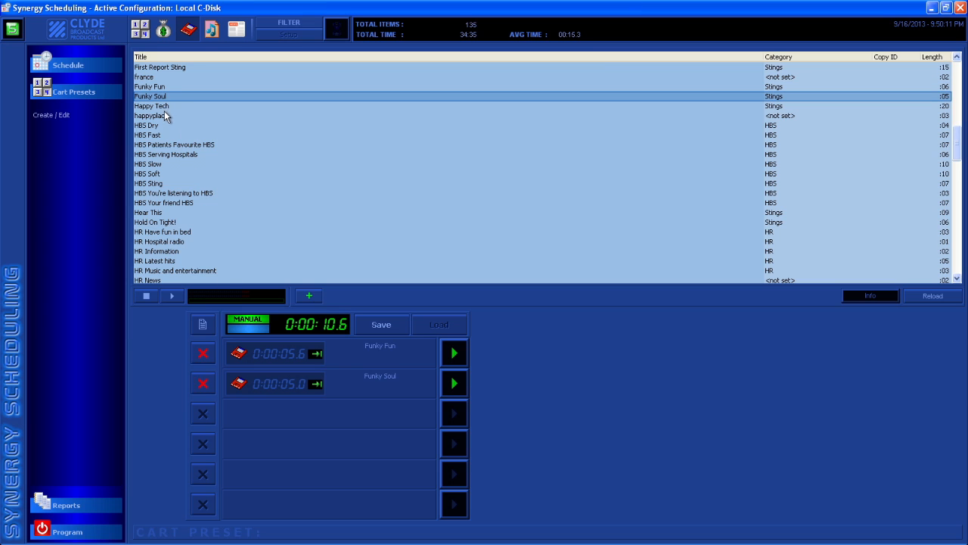
- Add Happy Tech to the third slot, clear it, and put HBS Sting there instead
drag(163, 106, 254, 416)
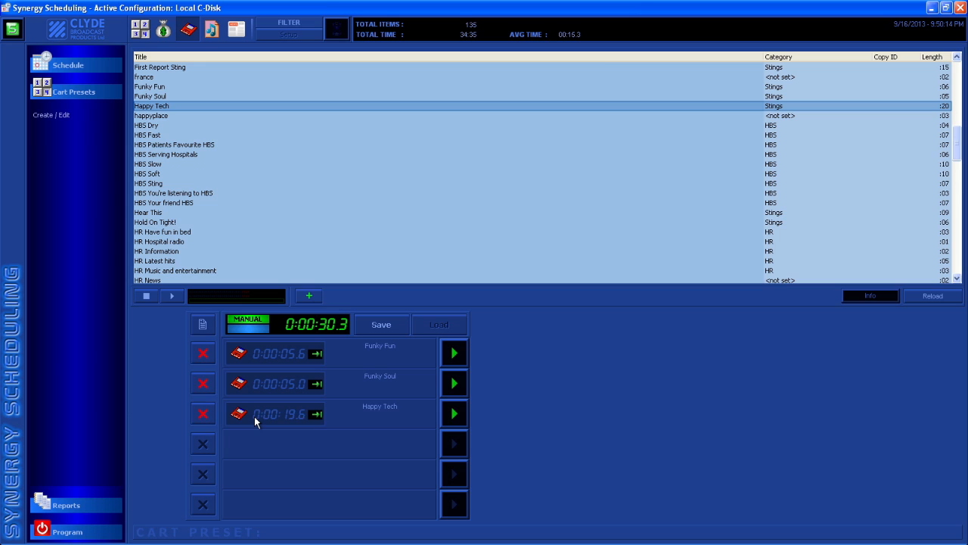
click(206, 416)
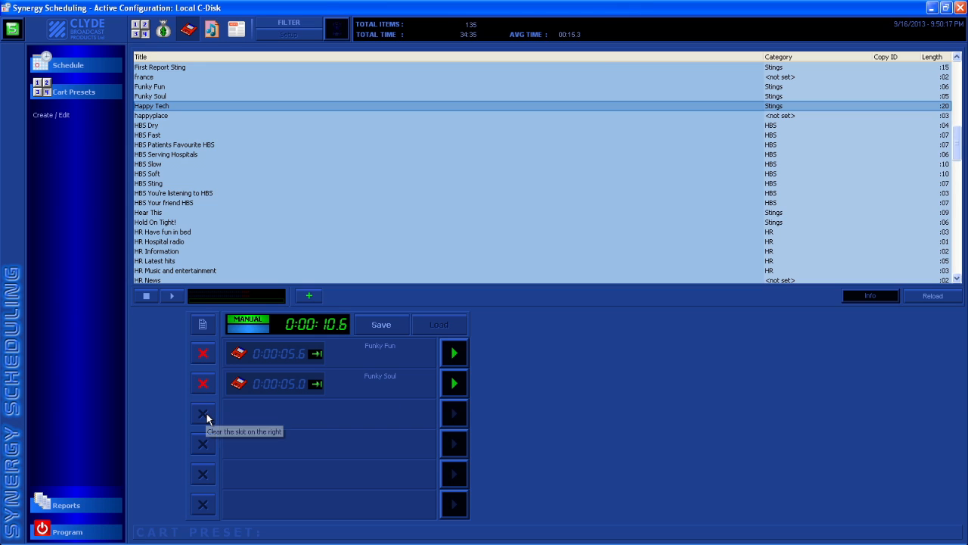
drag(166, 184, 254, 416)
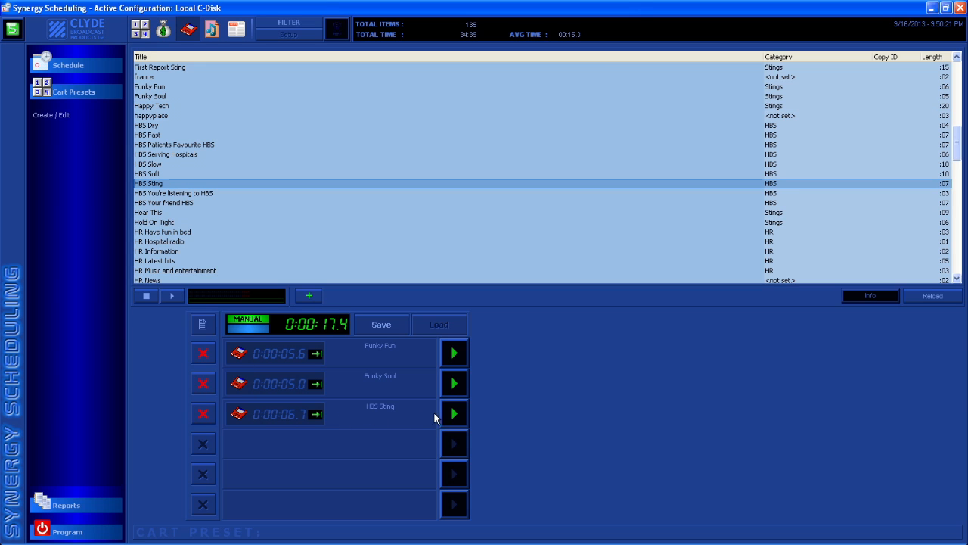
click(454, 415)
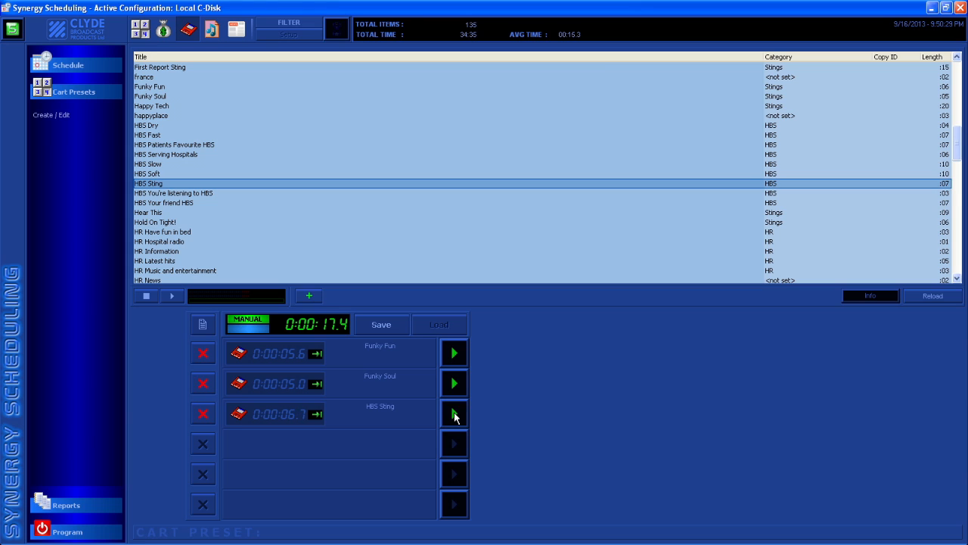
- Save the new cart page as a public preset for page 1 in Manual play mode, labelled Sting
click(383, 326)
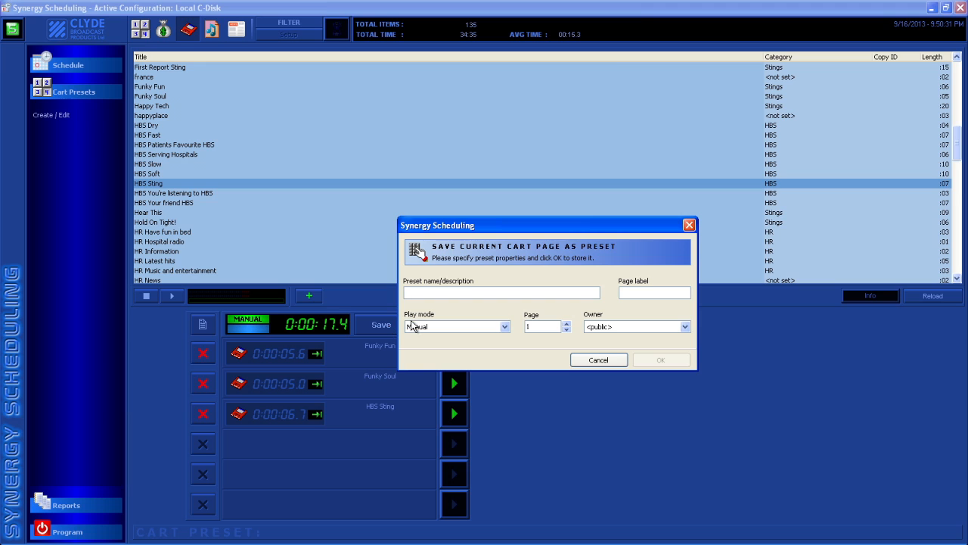
text(S)
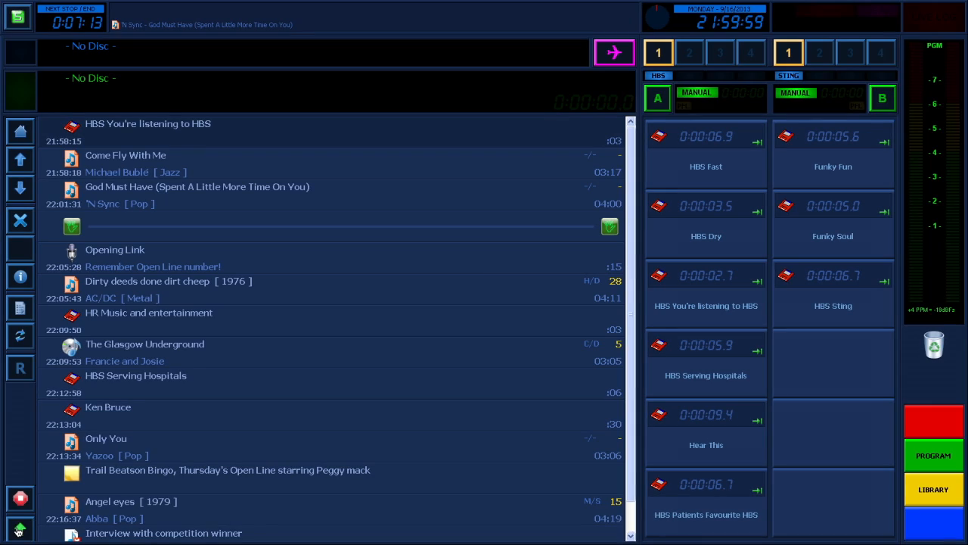
click(19, 528)
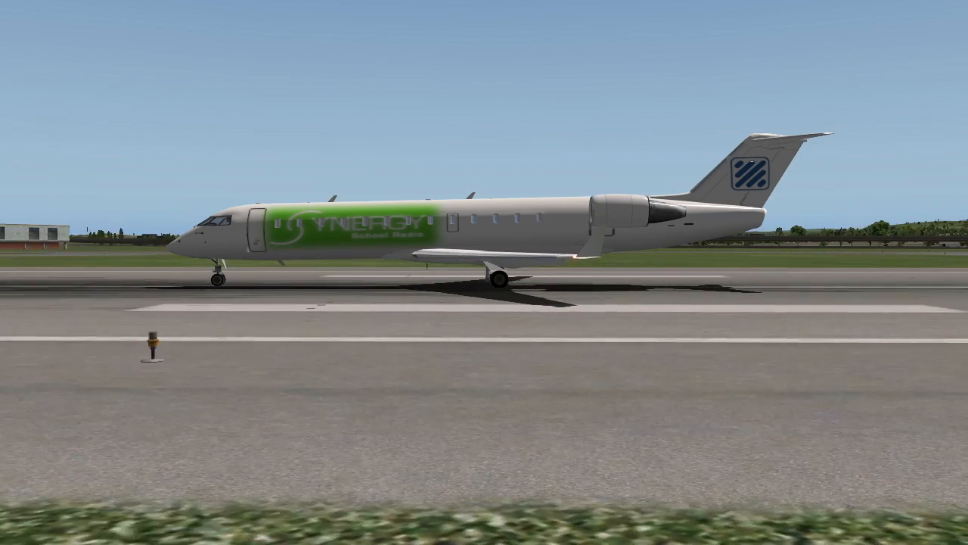
key(w)
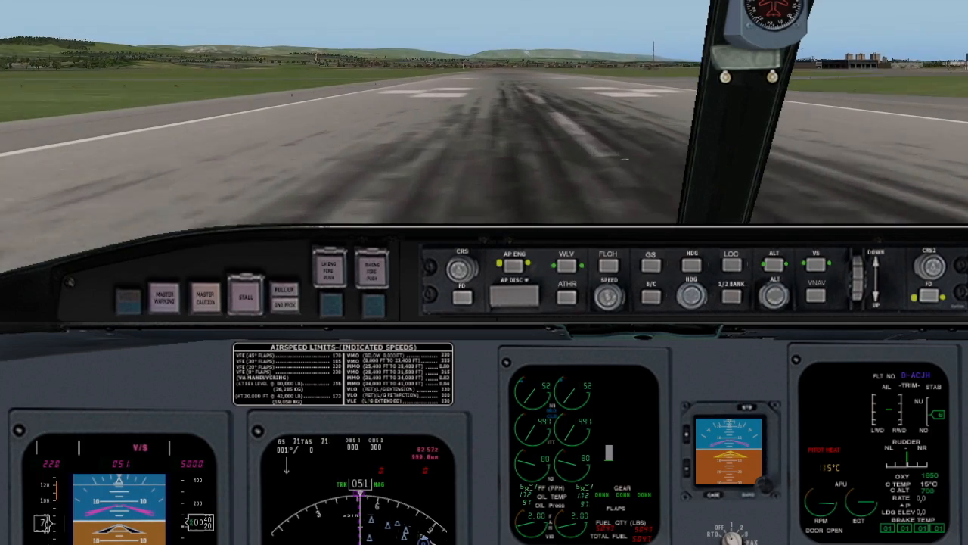
key(shift+2)
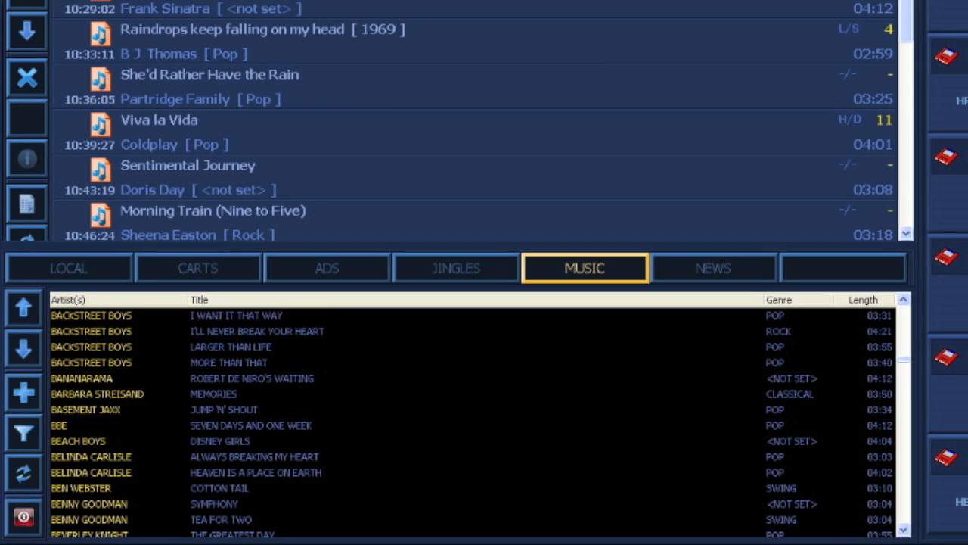
scroll(484, 423, down, 3)
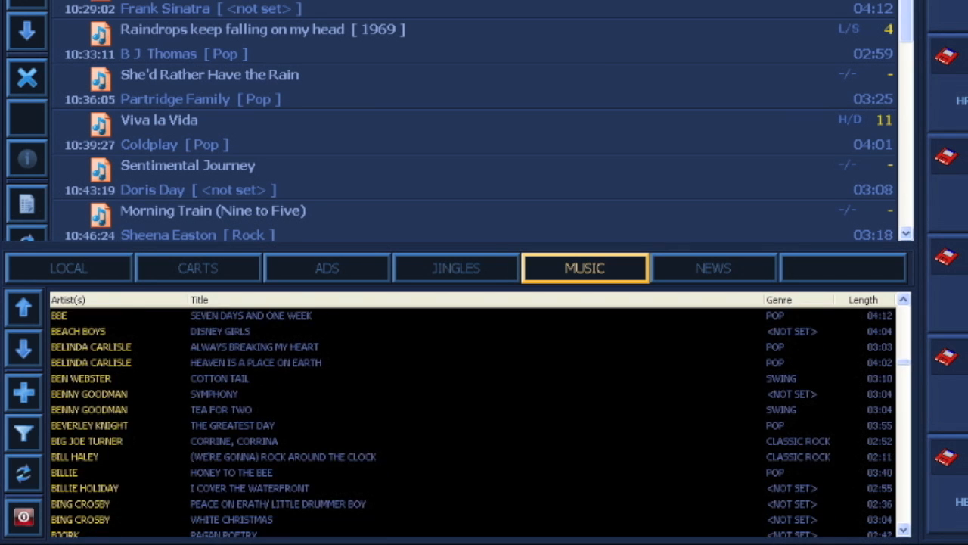
scroll(484, 423, down, 3)
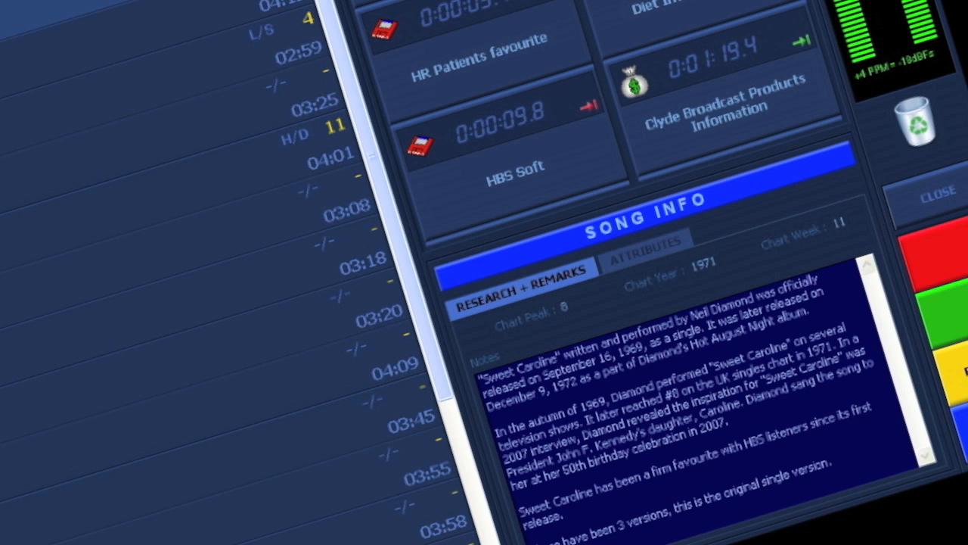
click(645, 250)
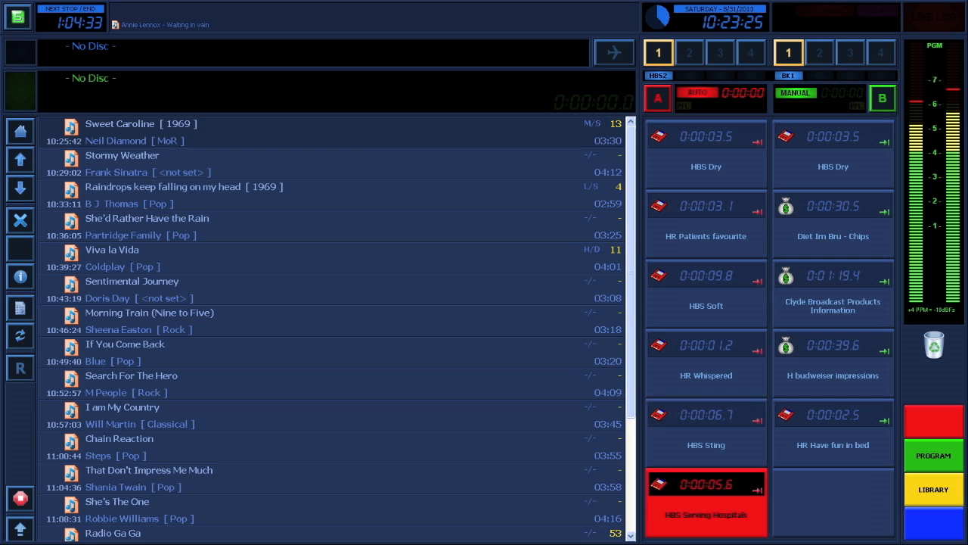